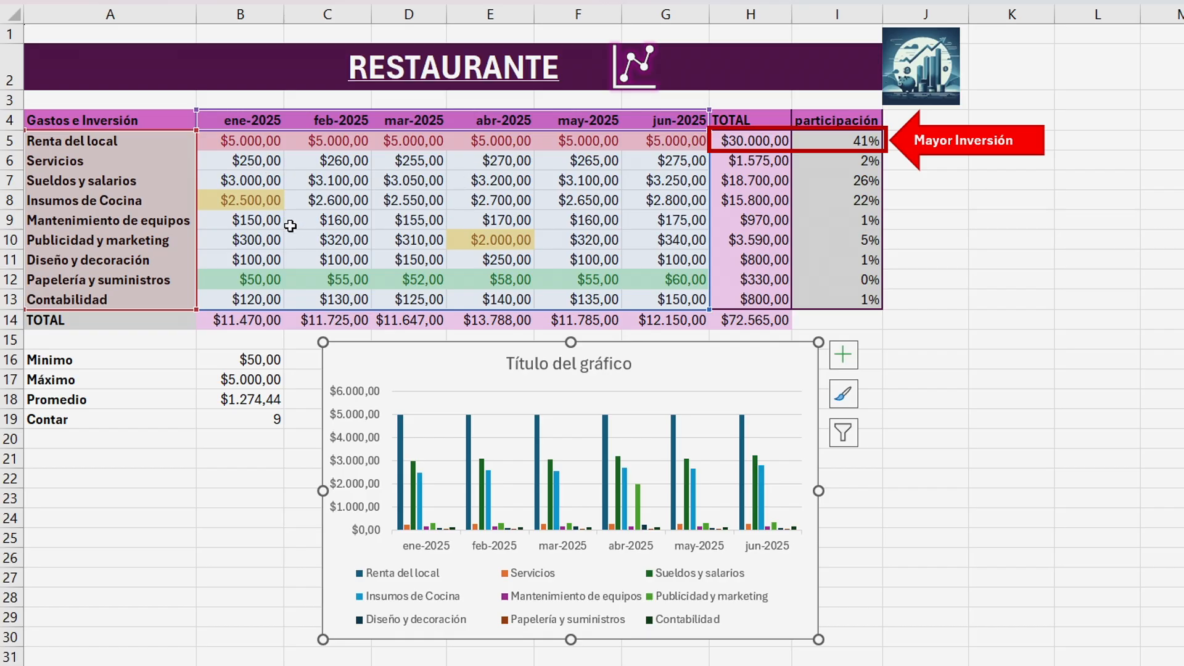
Shrink the chart's source range to Renta del local, Servicios and Sueldos y salarios for ene-2025 through mar-2025.
drag(709, 309, 490, 307)
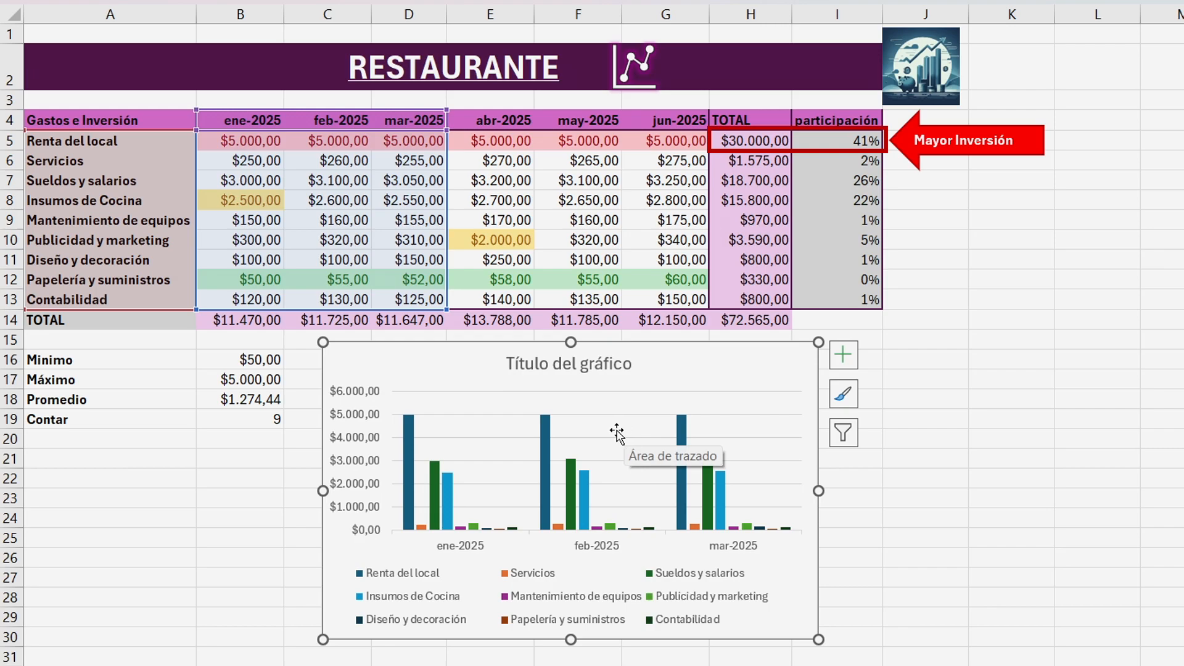
drag(192, 309, 204, 193)
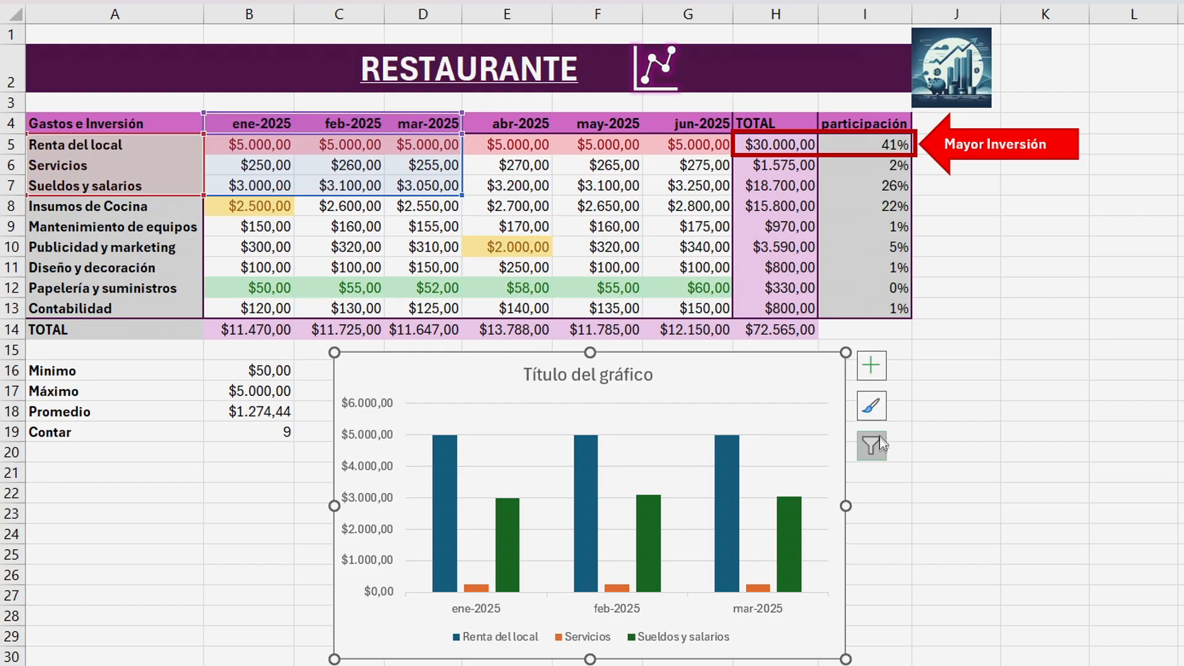
click(878, 455)
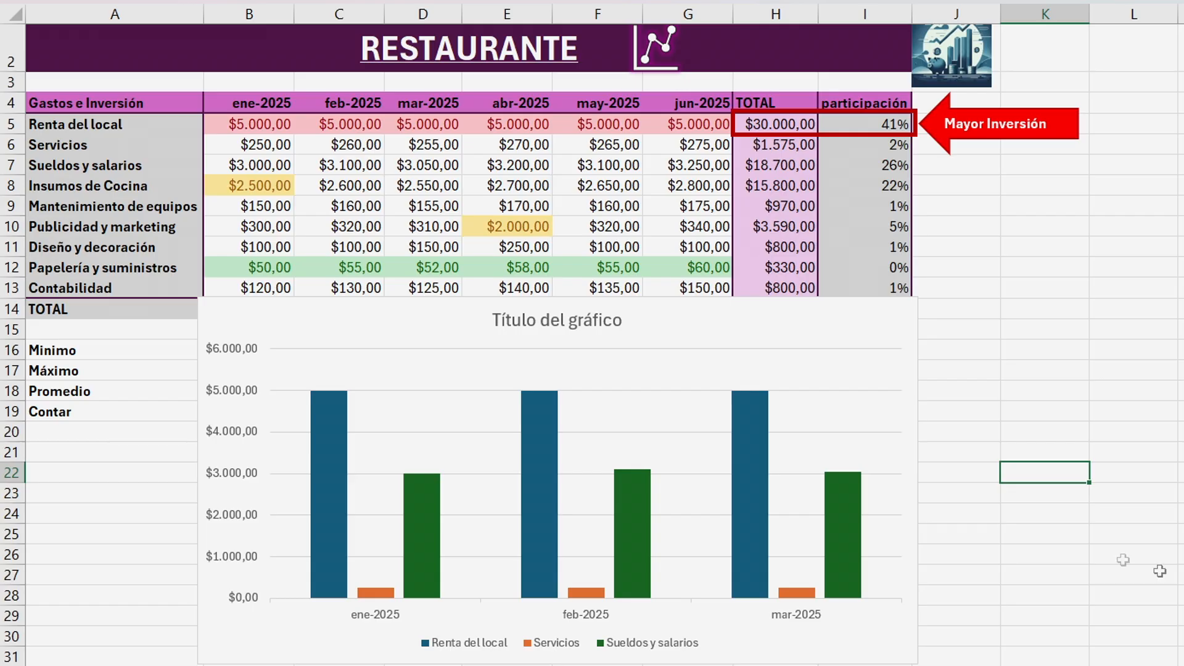
Change the feb-2025 Sueldos y salarios value to 7000.
click(758, 327)
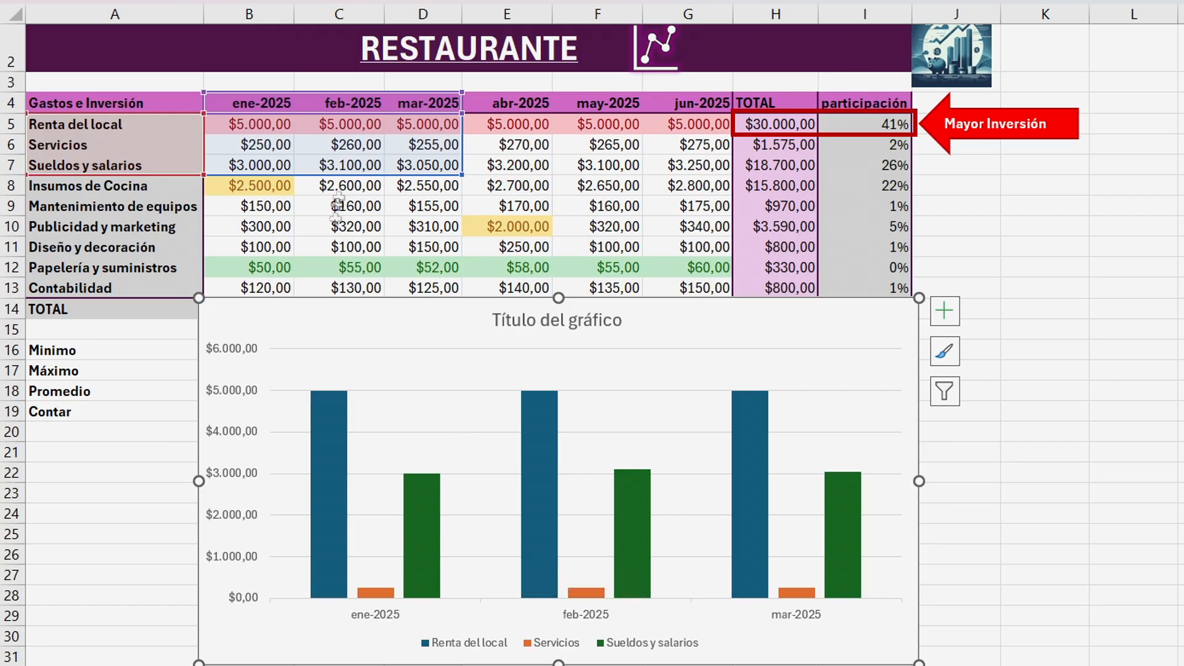
click(349, 170)
text(7000)
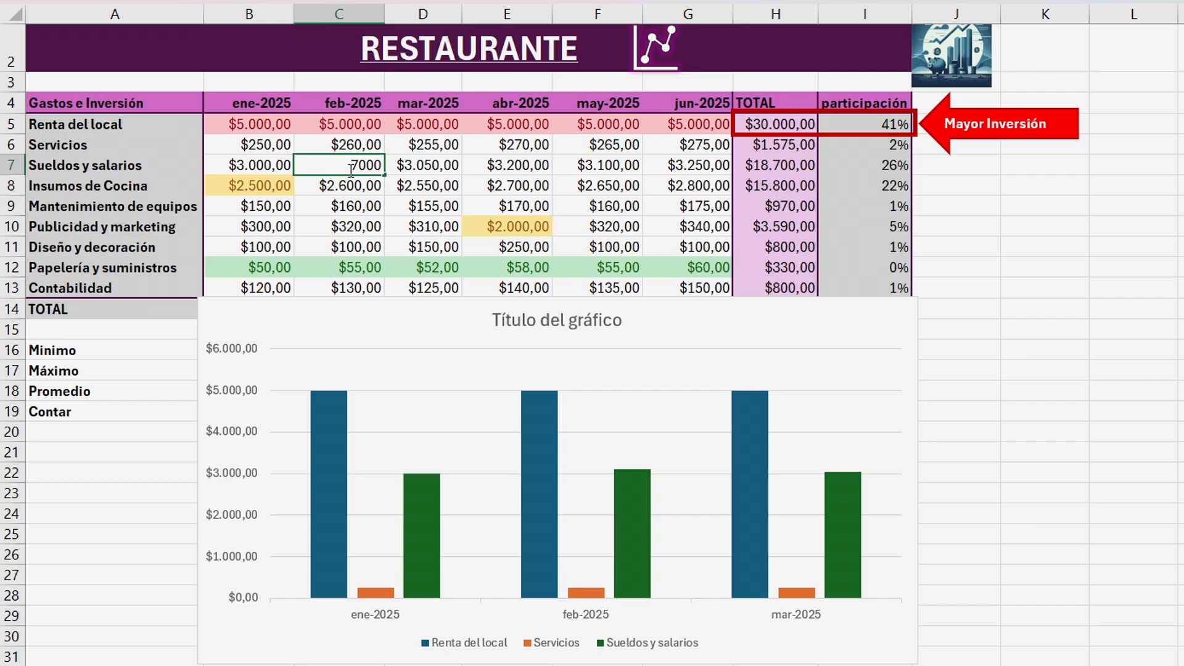
key(Return)
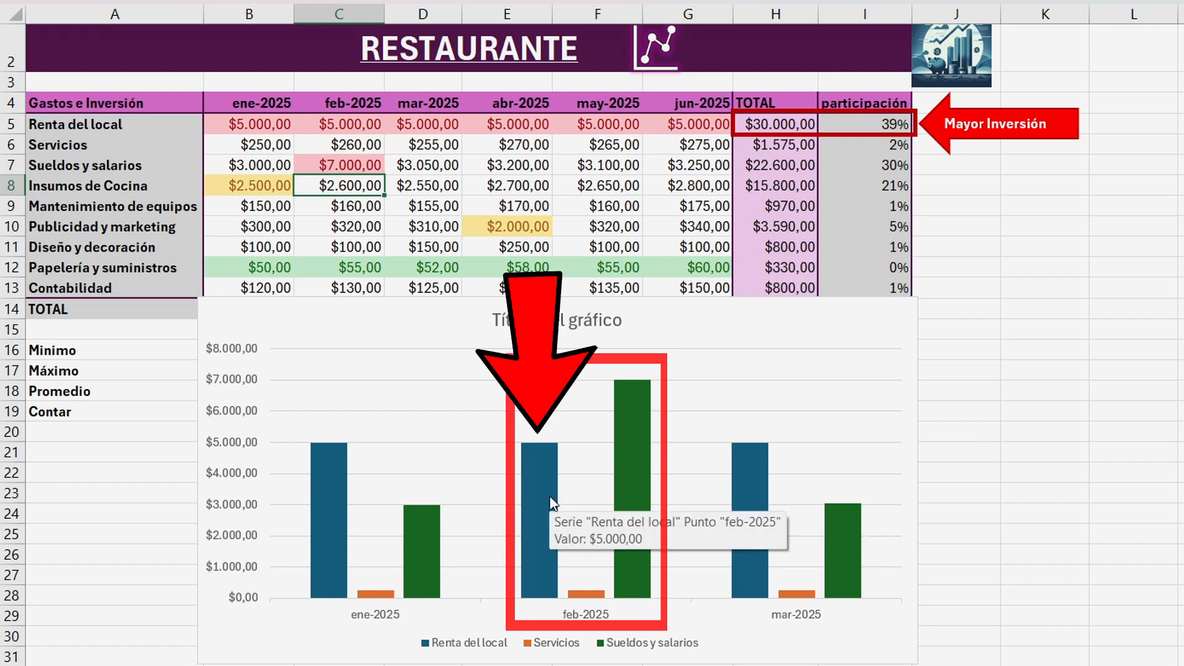
Apply a different chart style from the style gallery to the chart.
click(632, 493)
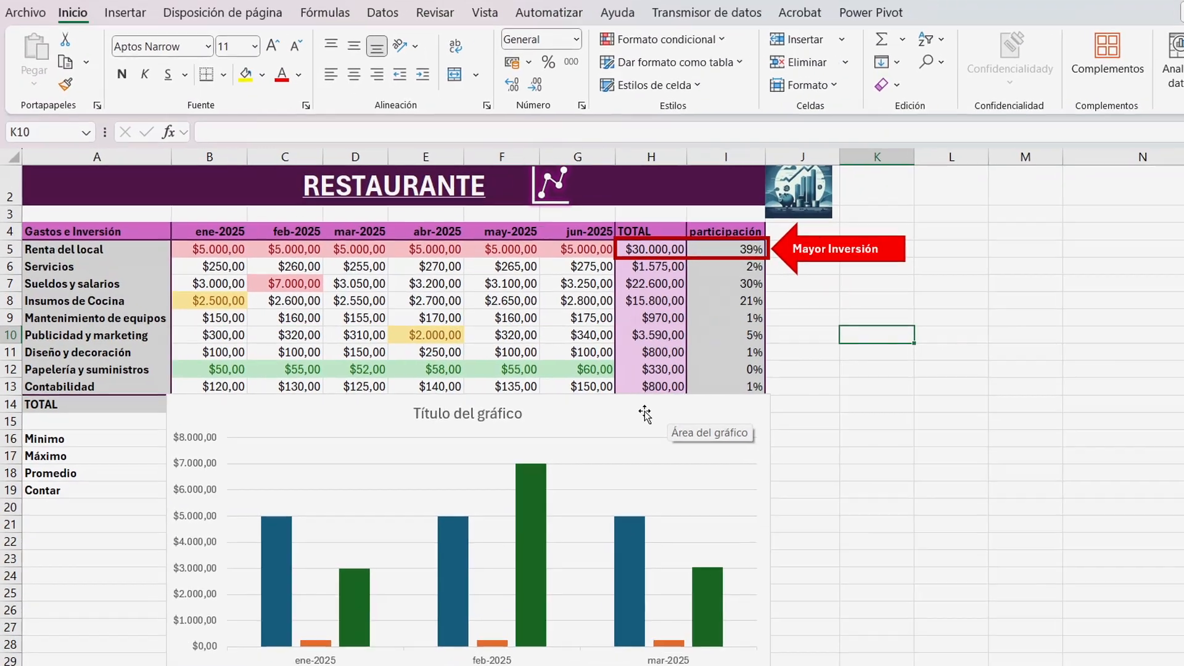
double_click(637, 415)
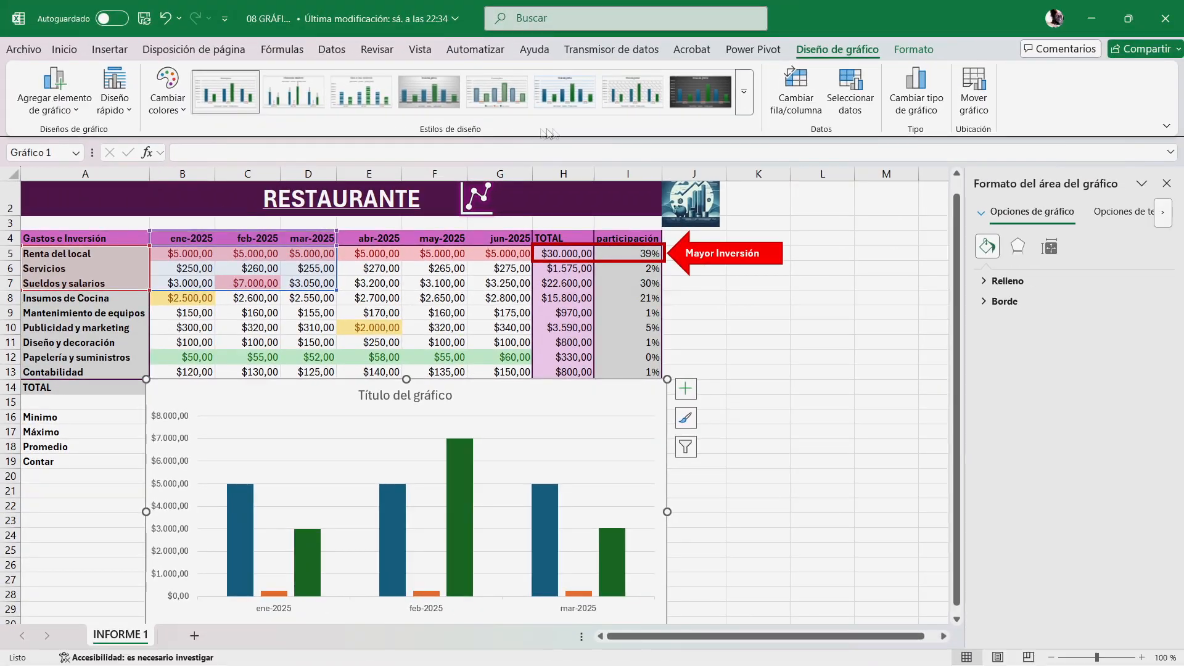
click(745, 106)
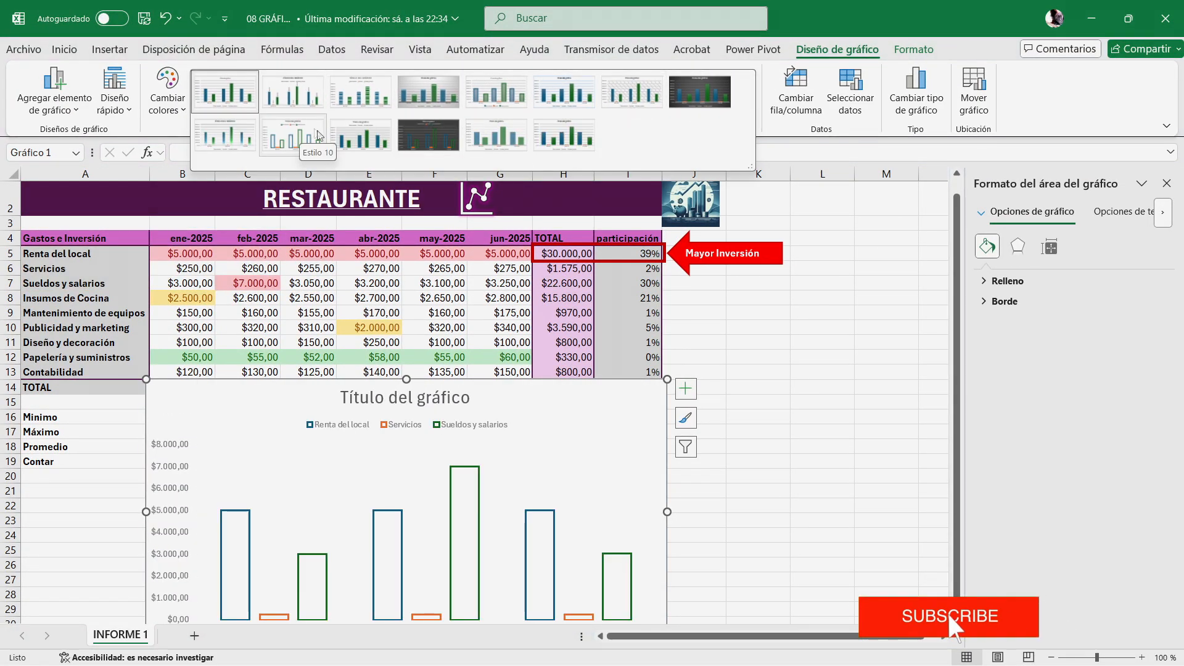
click(346, 143)
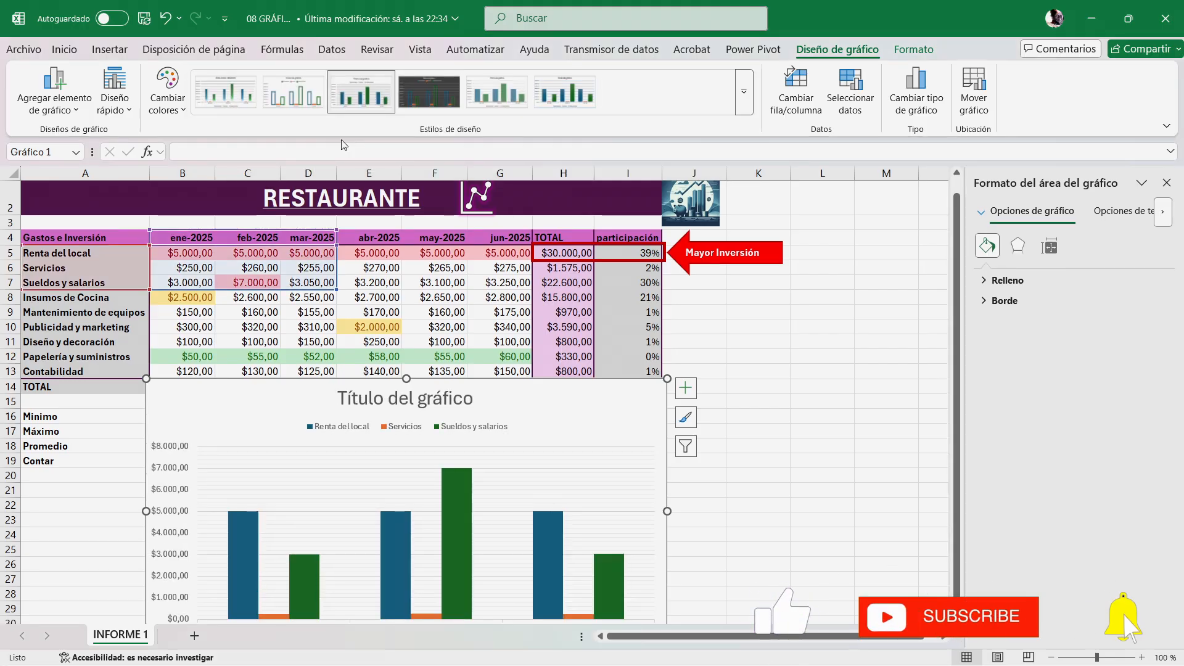
Change the chart's colour scheme to another multicolour palette.
click(169, 102)
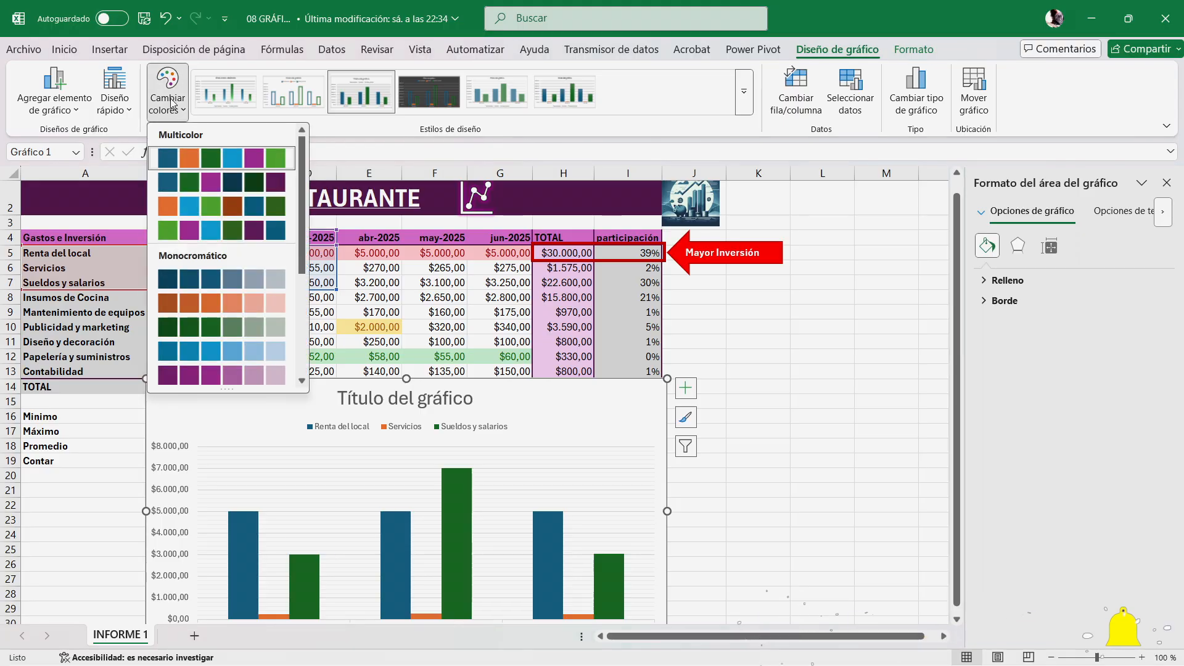
click(238, 182)
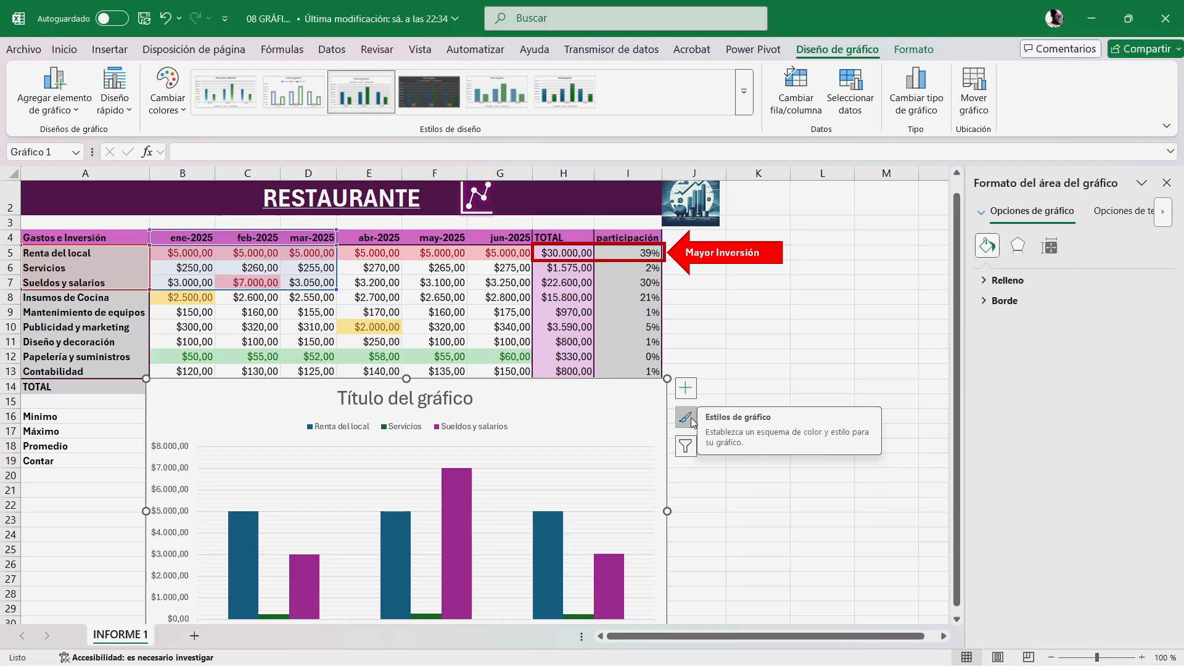
click(691, 417)
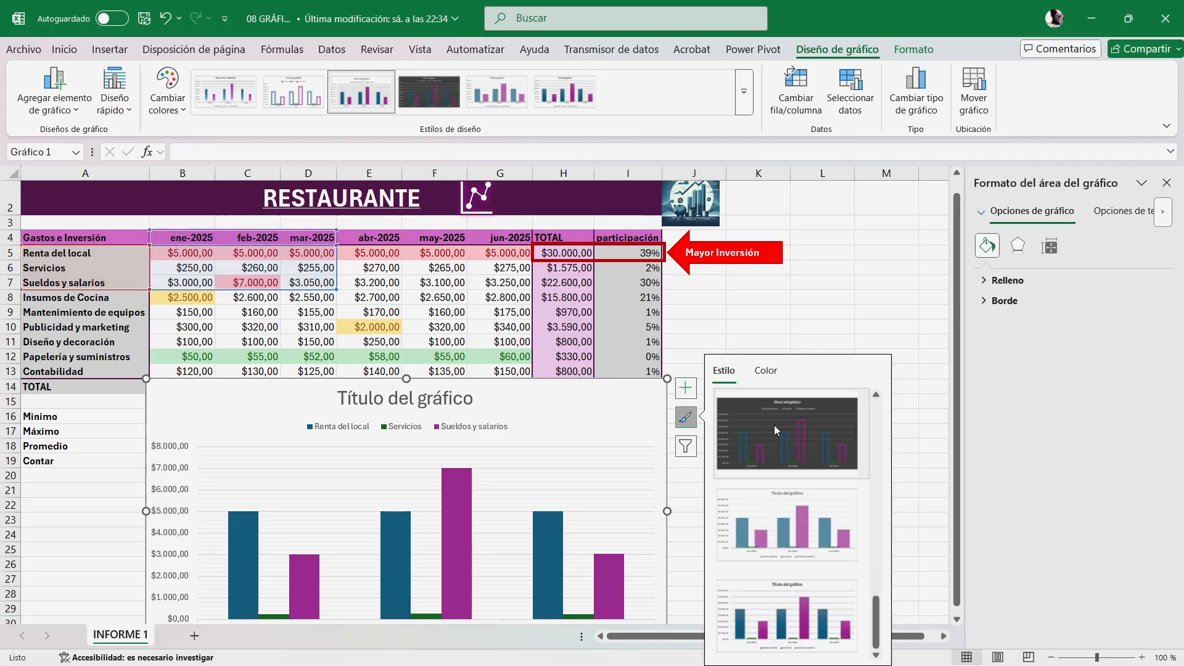
click(765, 370)
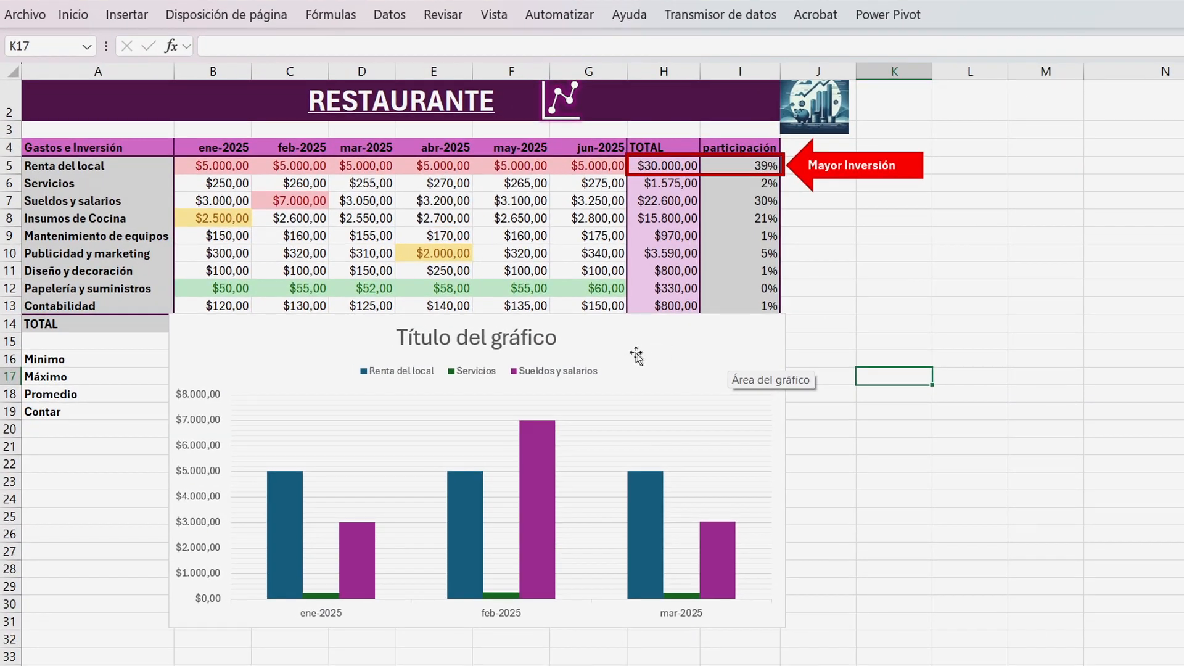
Fill the Renta del local data series with green.
click(595, 360)
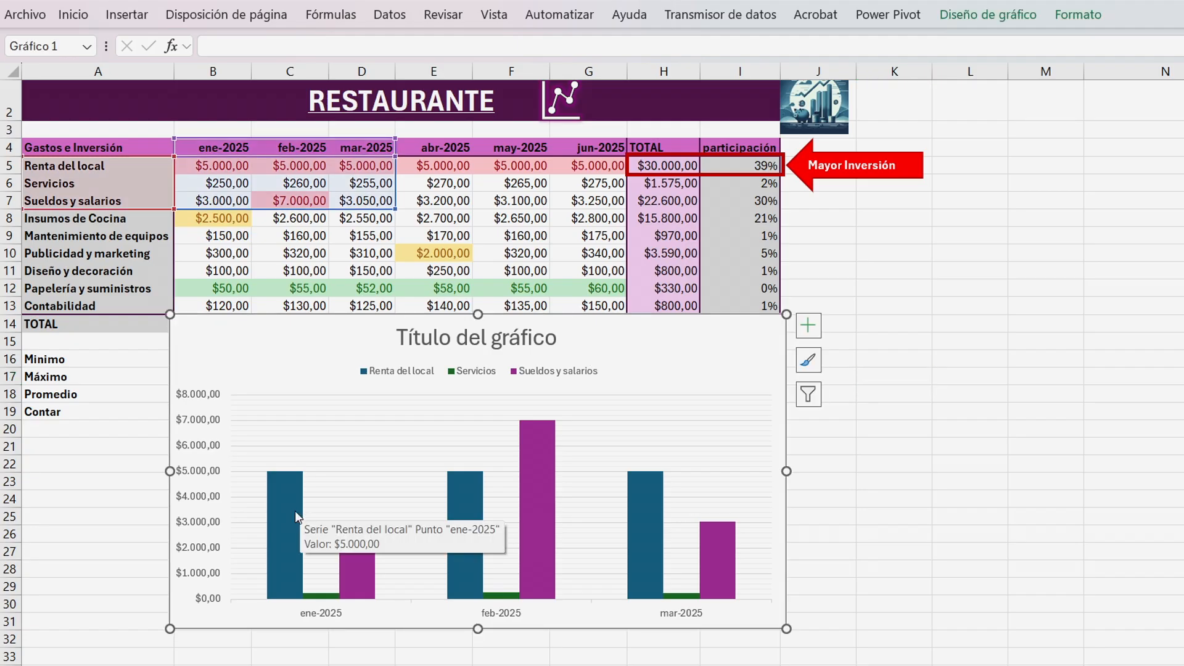
click(285, 529)
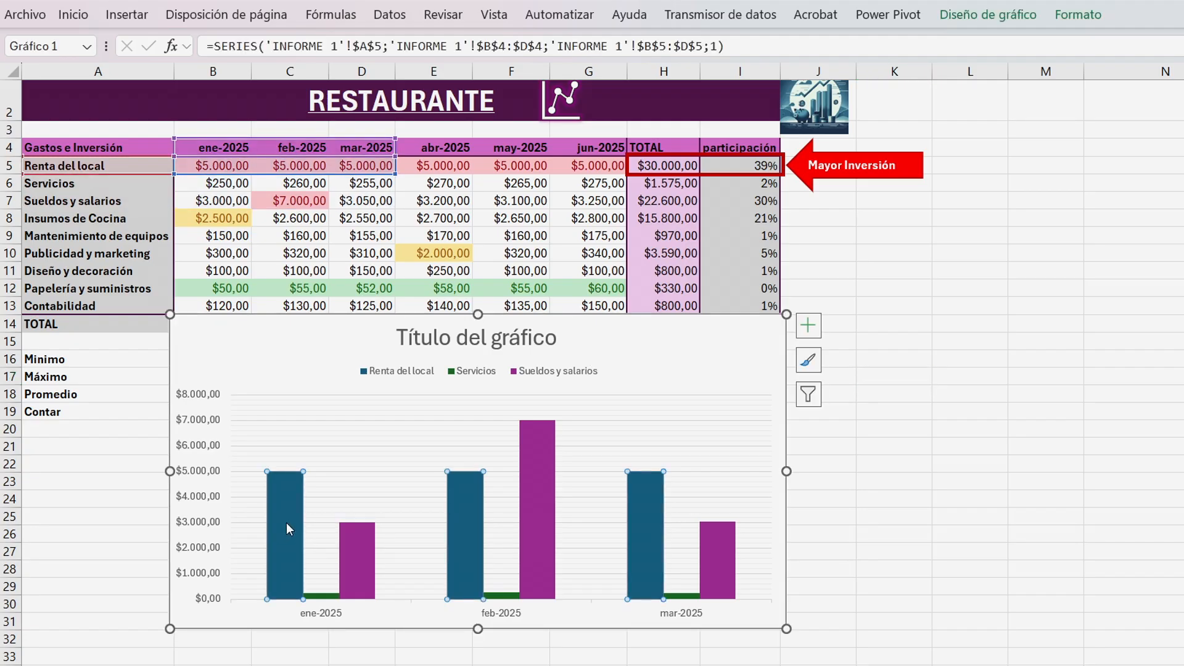
click(1077, 14)
click(674, 45)
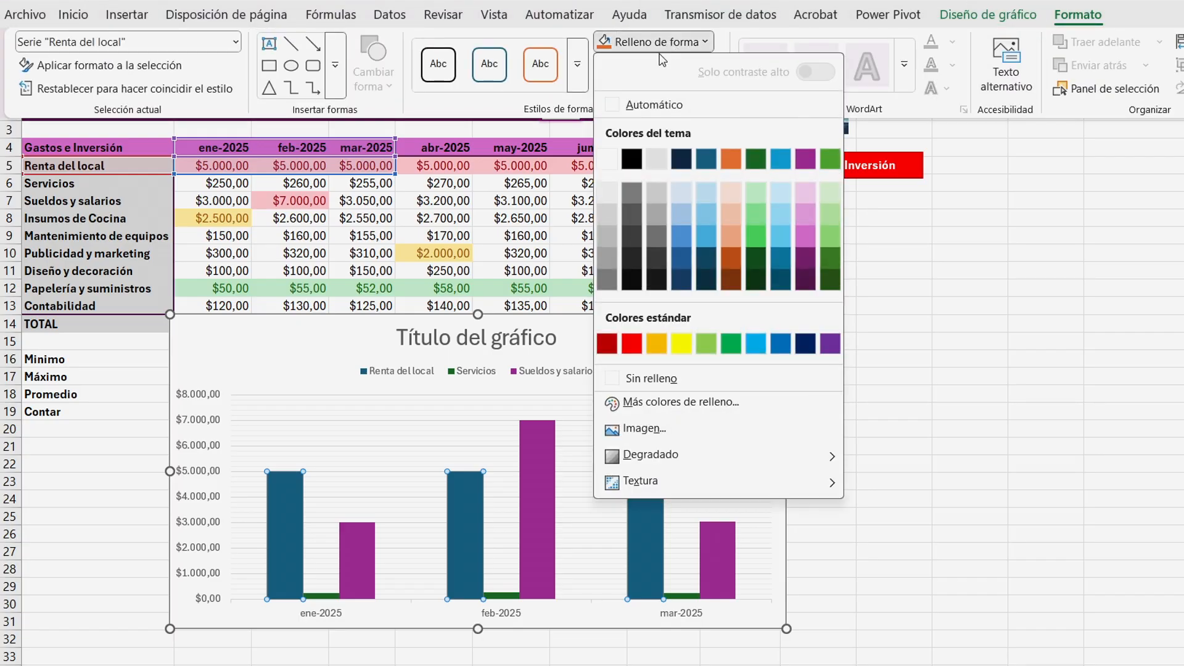
click(755, 236)
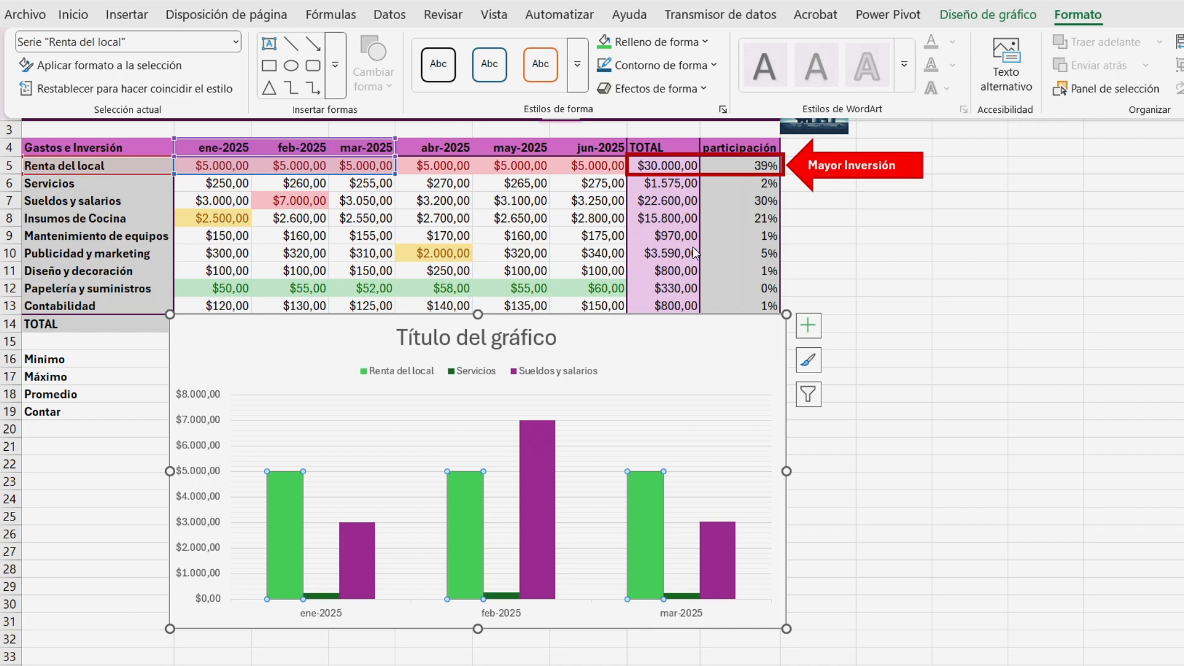
click(931, 366)
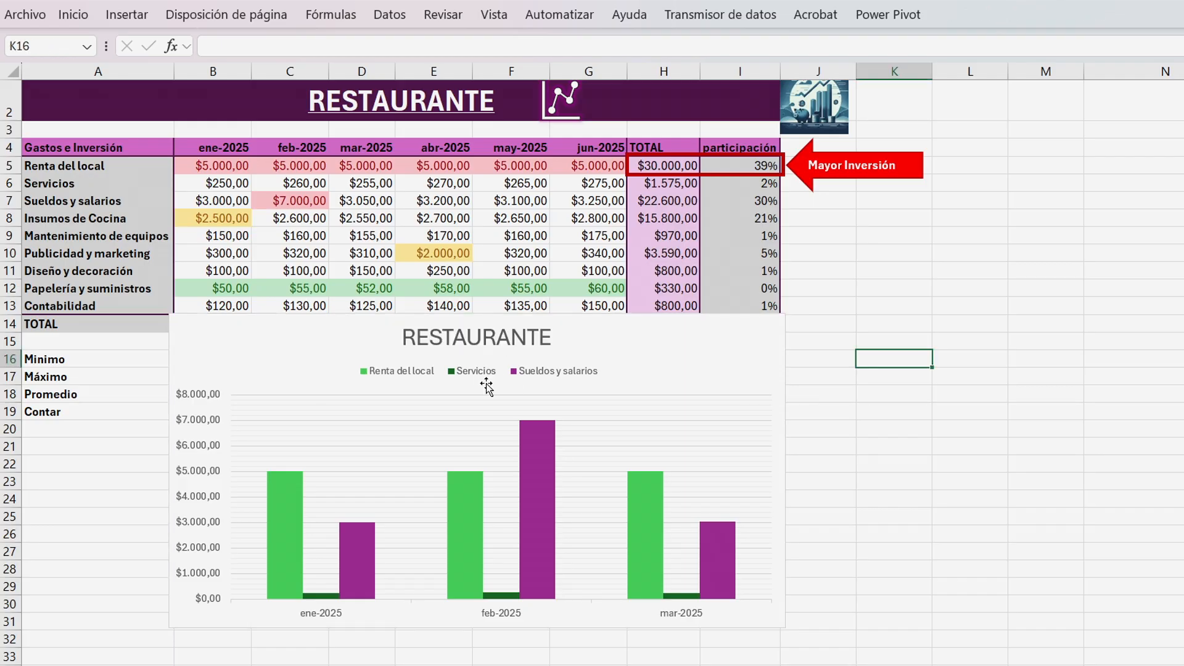
Enlarge the RESTAURANTE chart title font and make it bold.
click(477, 339)
click(72, 14)
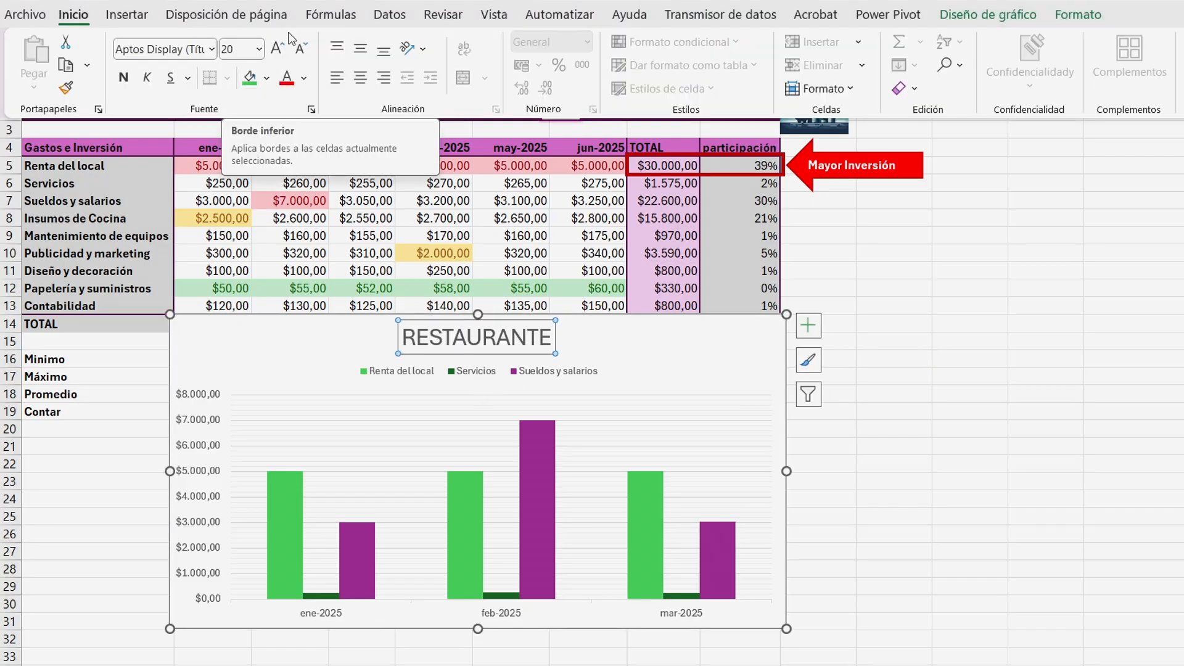
click(275, 49)
click(275, 49)
click(275, 50)
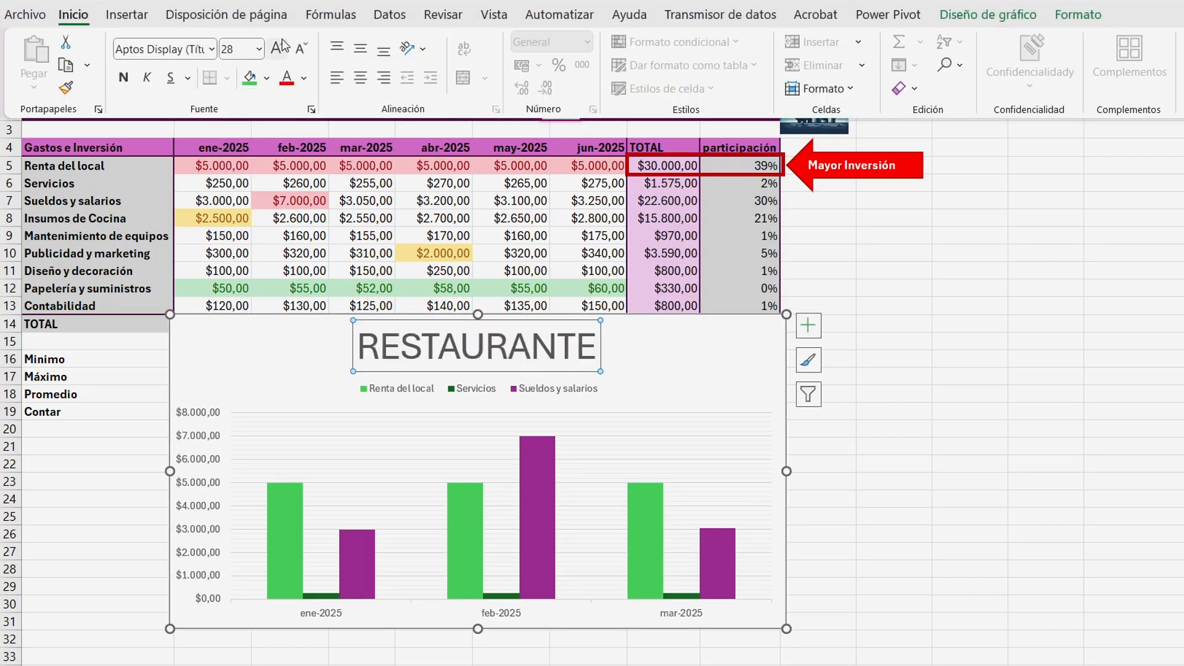
click(123, 77)
click(968, 380)
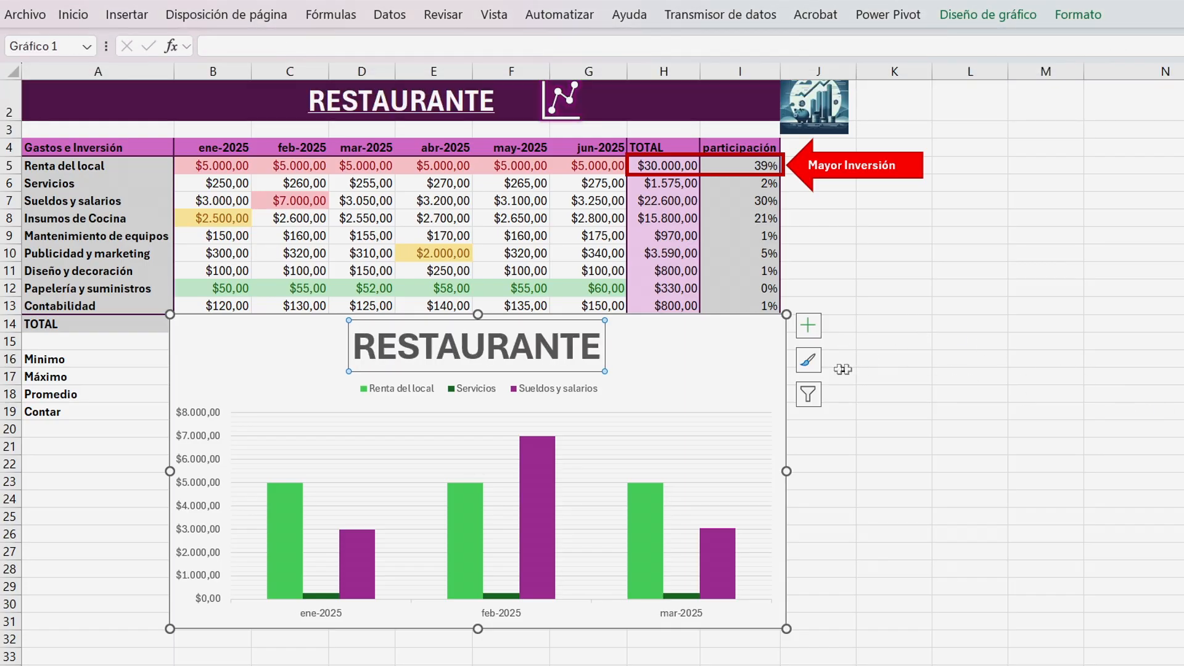
Turn on the chart axes and the axis titles.
click(810, 328)
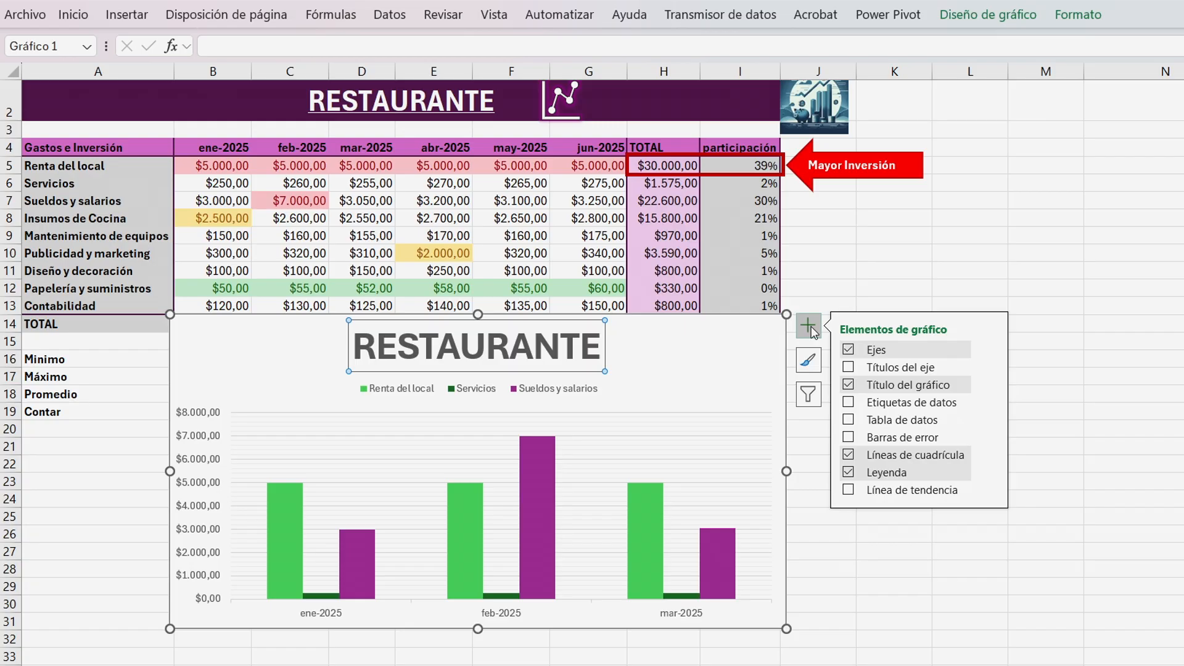
click(849, 350)
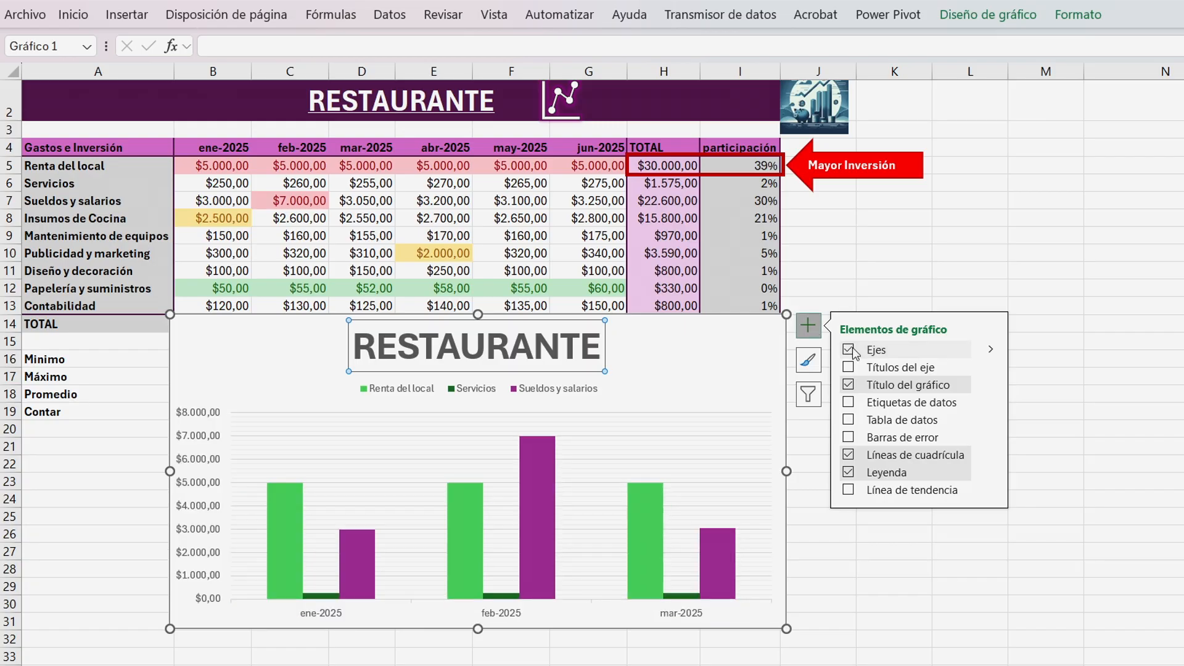
click(849, 368)
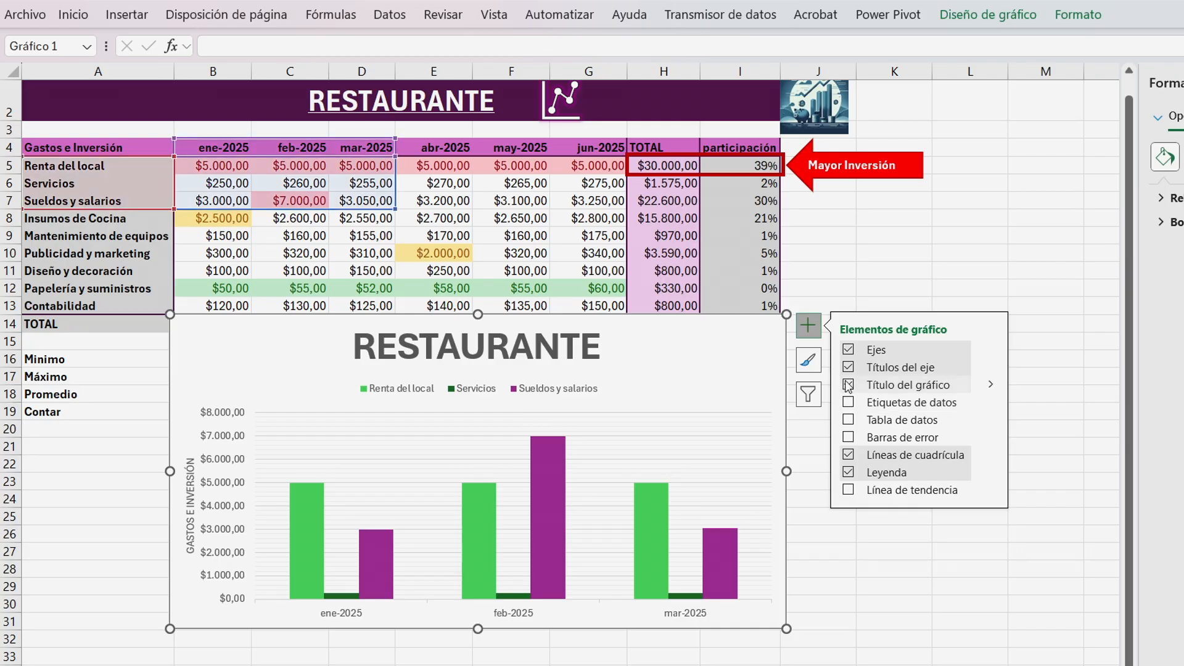
Add data labels to the chart's columns.
click(849, 402)
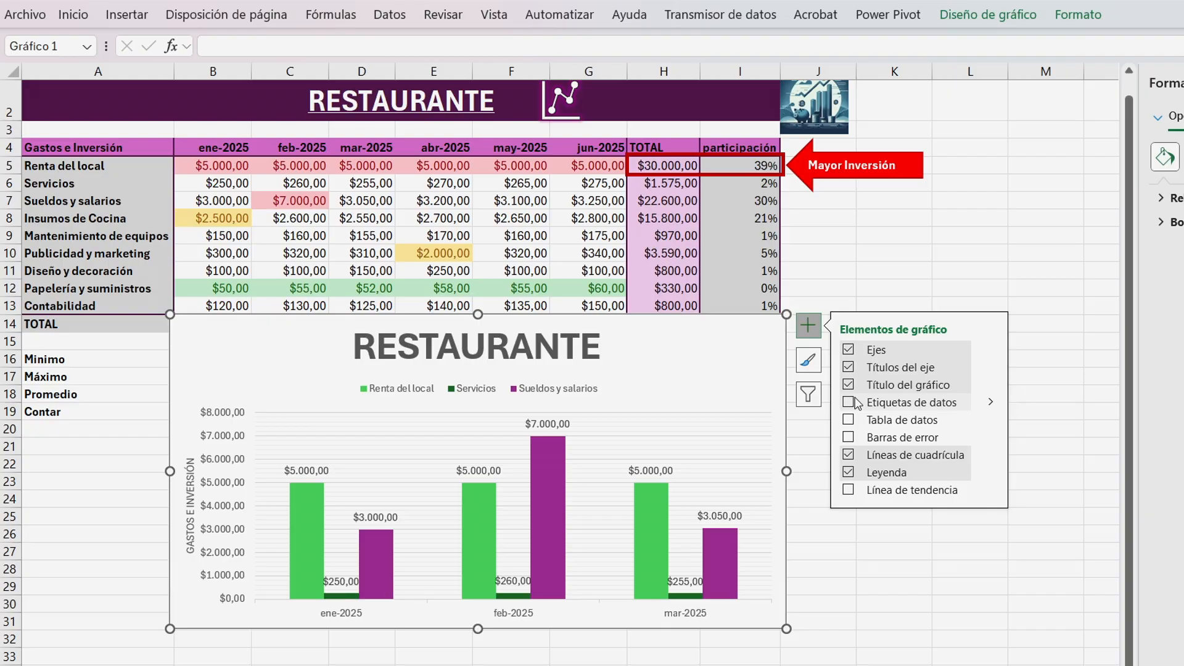
click(849, 402)
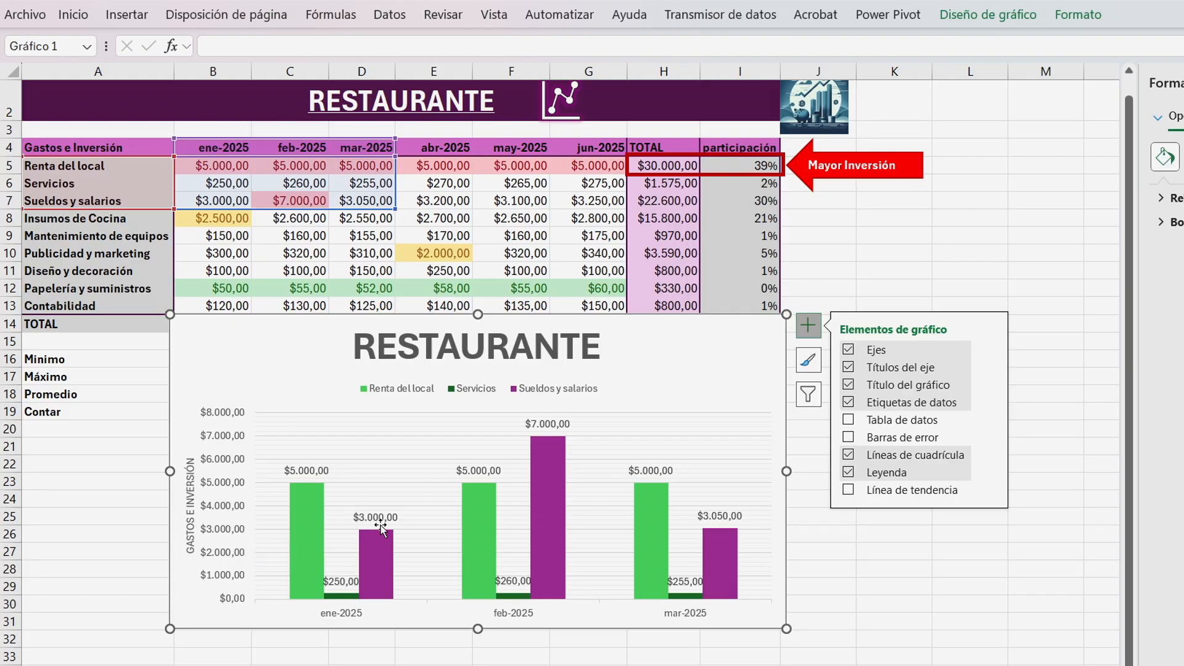
Keep only the primary major horizontal gridlines, removing the minor horizontal gridlines.
mouse_move(850, 421)
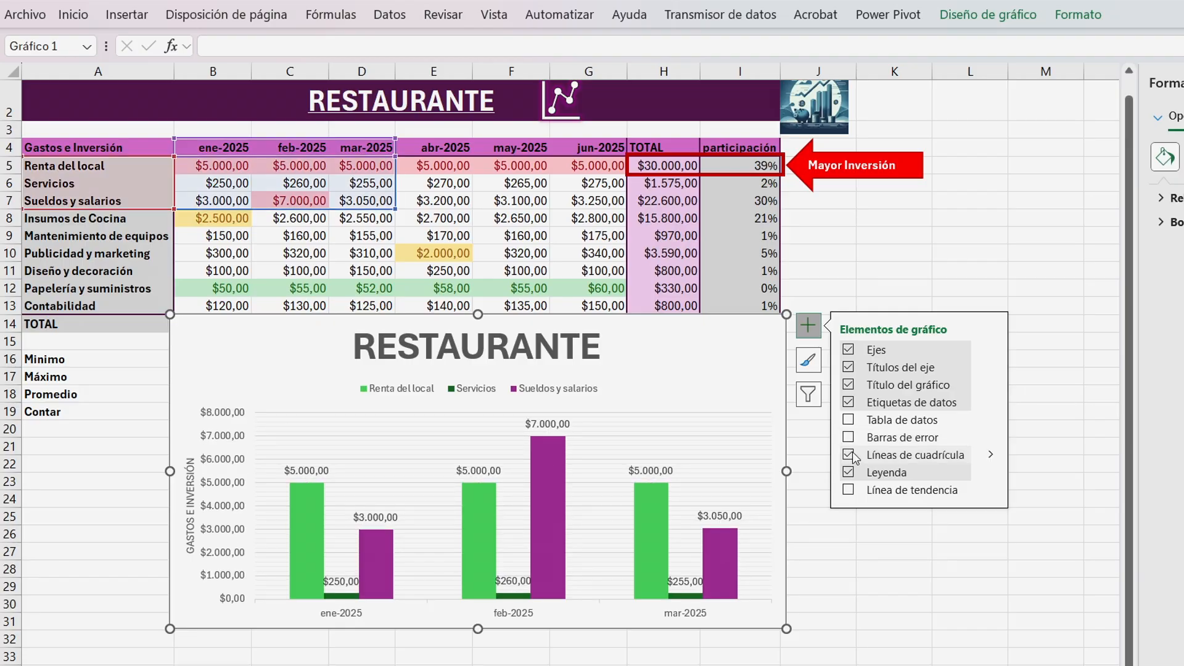
click(990, 454)
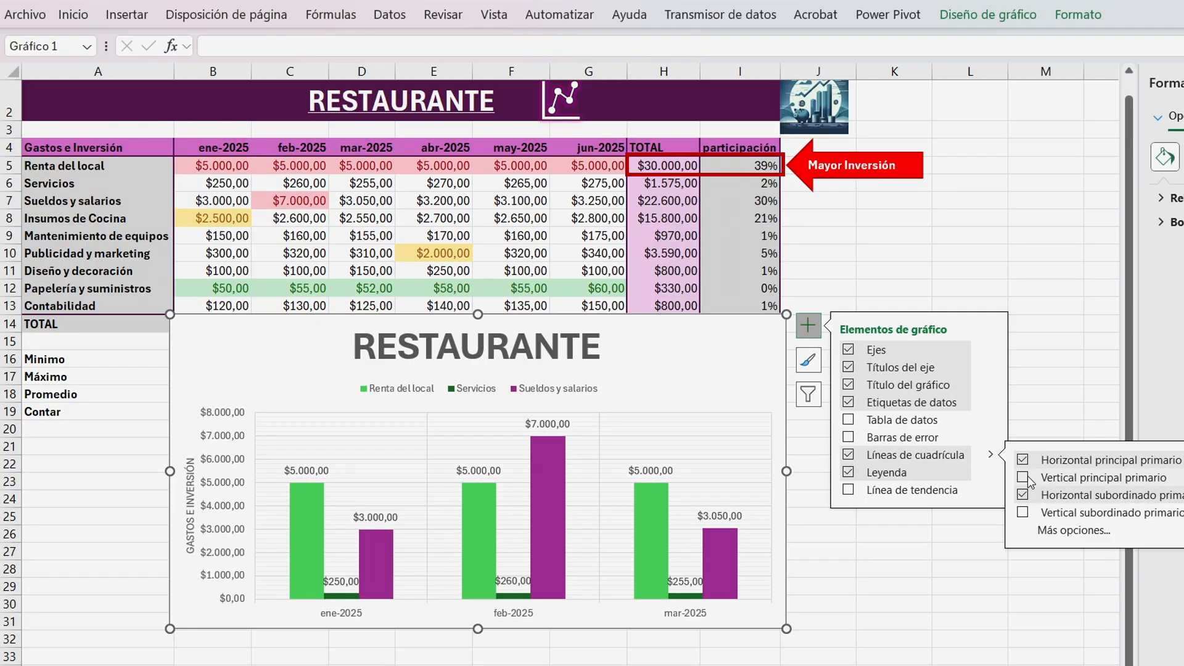
click(1023, 459)
click(1023, 495)
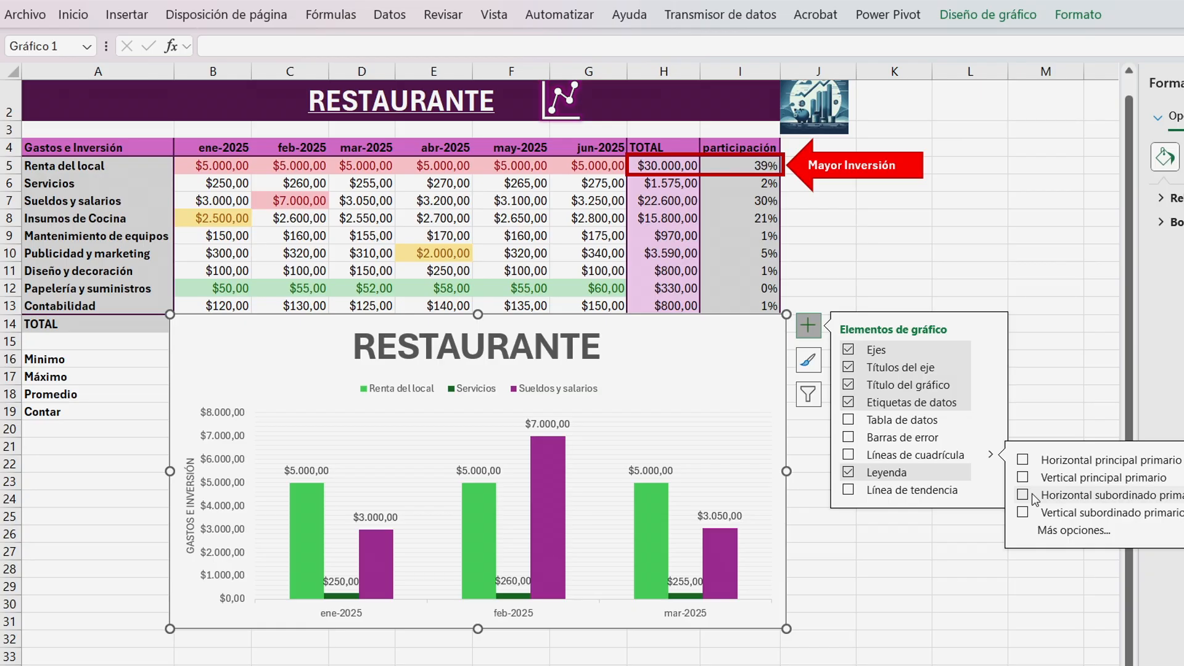
click(1023, 460)
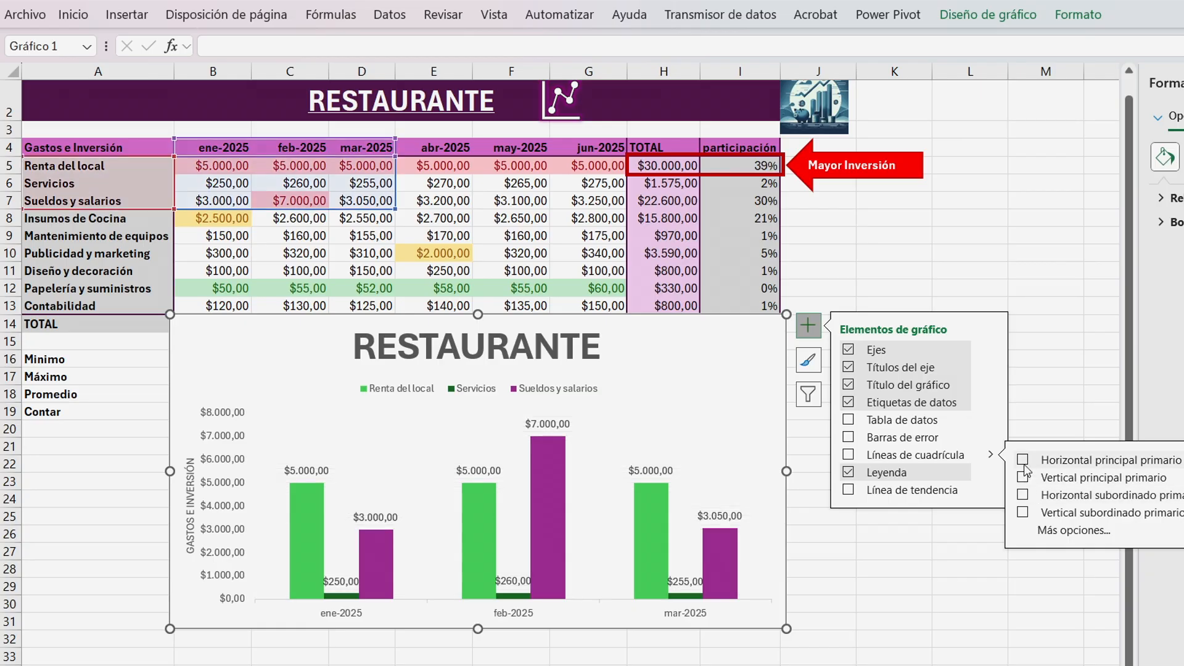
Place the chart legend at the top of the chart.
click(850, 472)
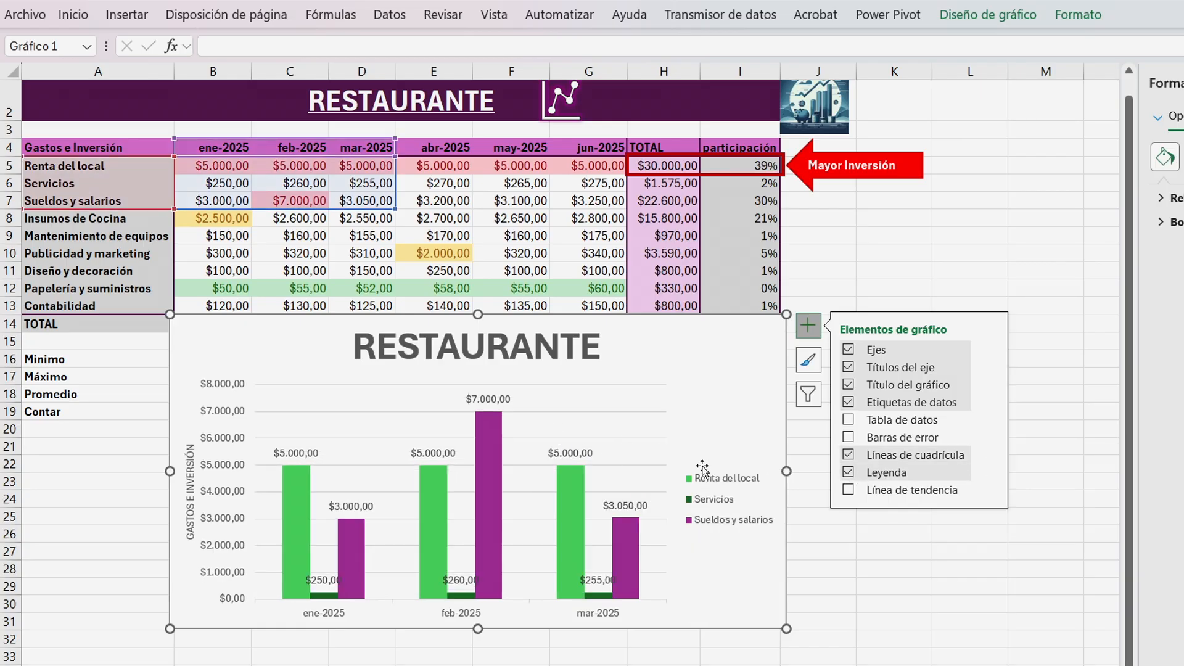
click(990, 473)
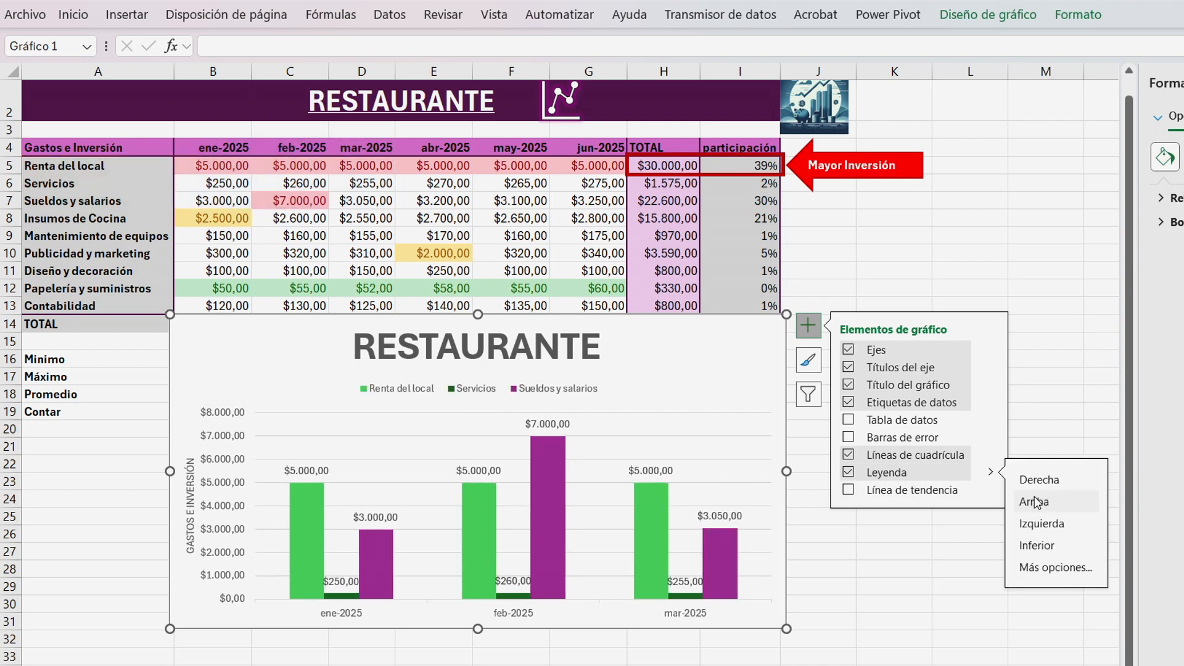
click(1035, 501)
Add a trendline based on the Renta del local series.
click(848, 491)
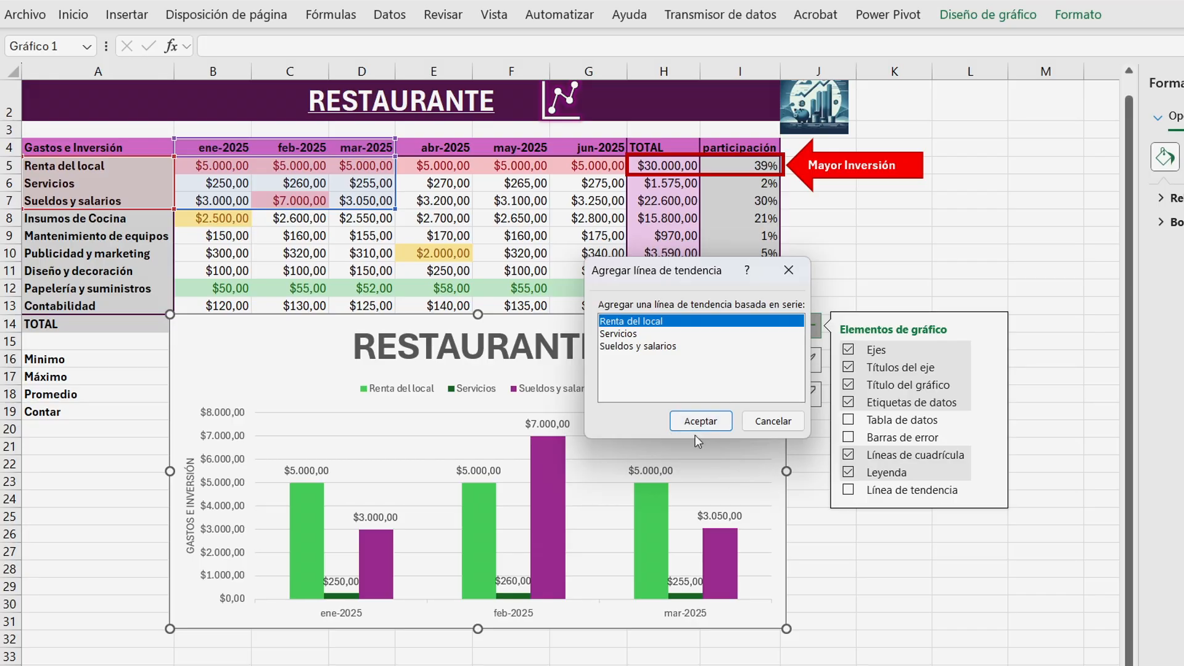
click(712, 423)
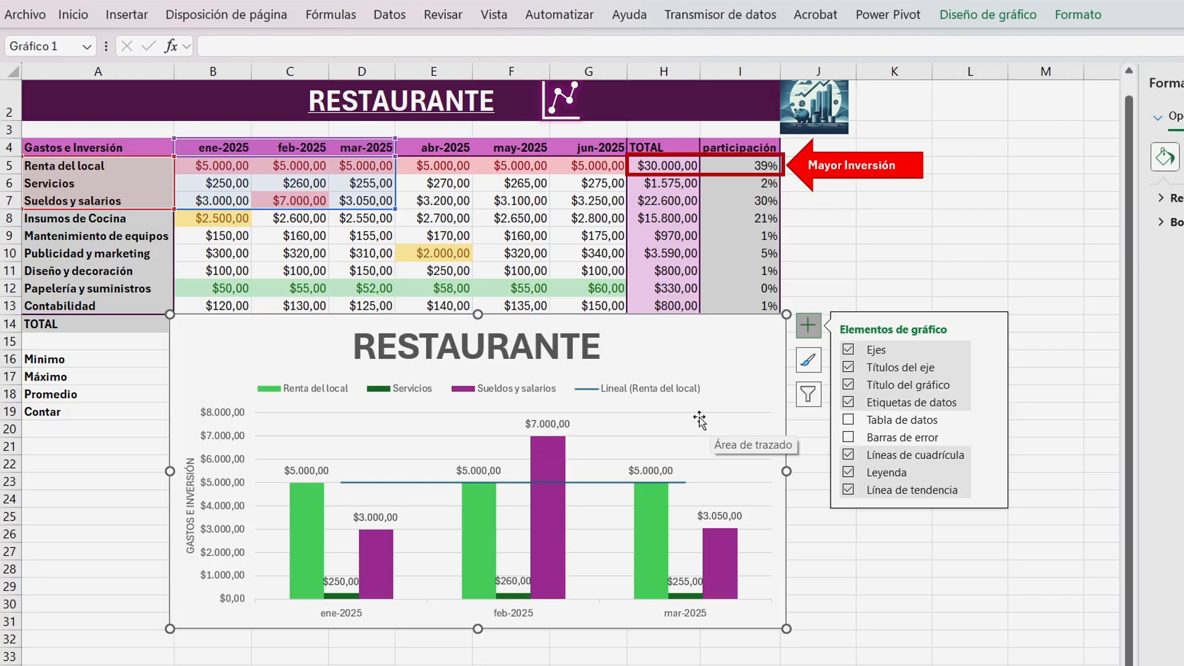
Undo the added trendline.
key(ctrl+z)
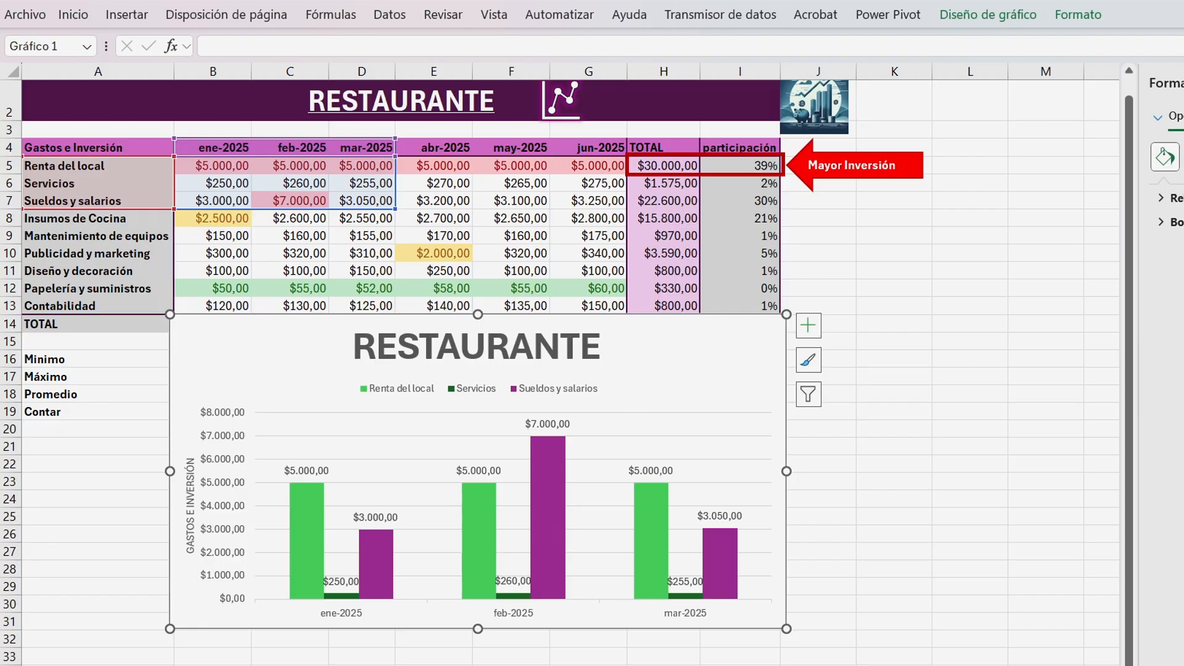
Paste a copy of the chart onto the next worksheet and reposition it.
key(ctrl+Page_Down)
key(ctrl+v)
drag(494, 108, 622, 215)
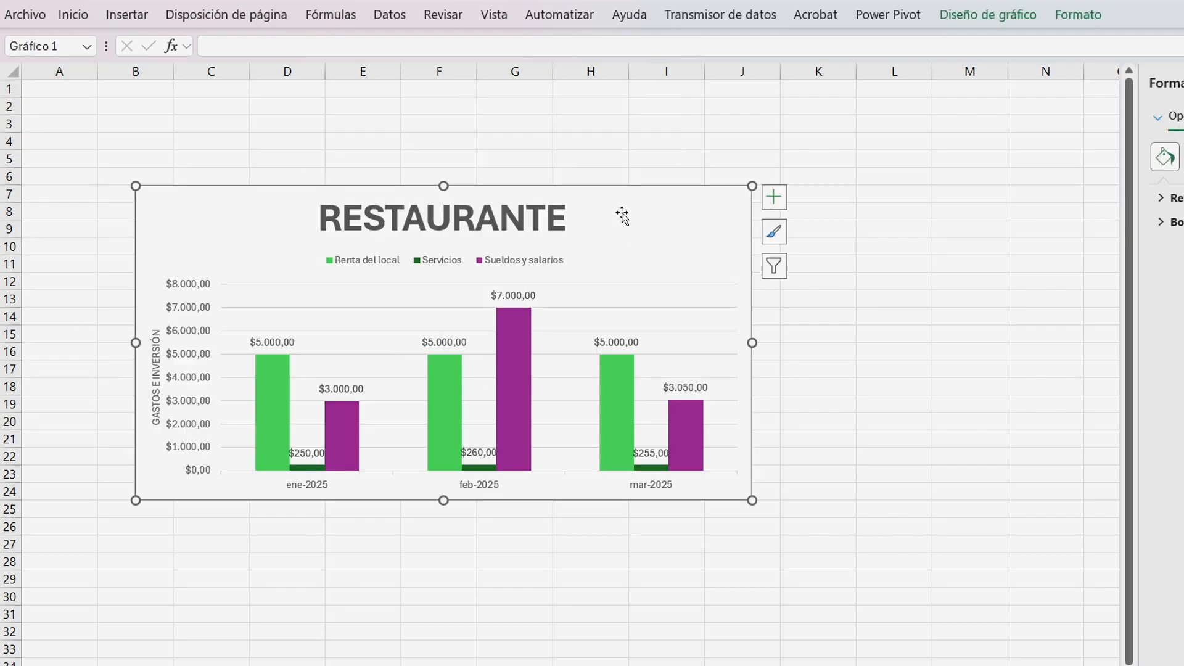
mouse_move(527, 343)
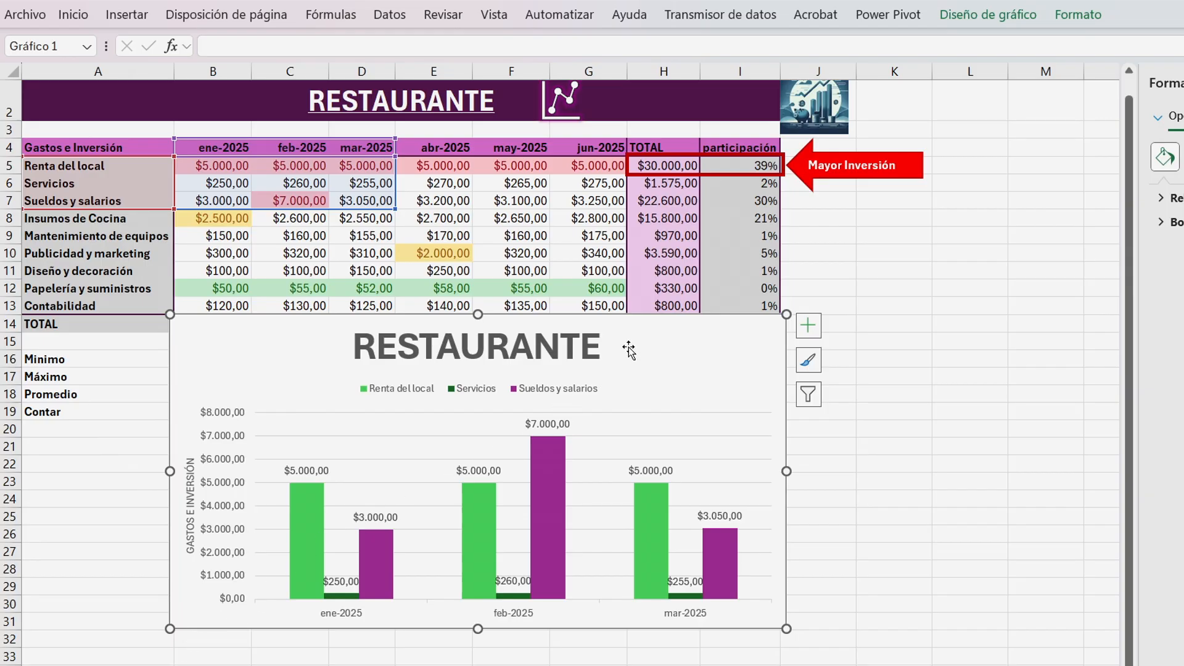
Move the column chart to a new chart sheet.
key(ctrl+F1)
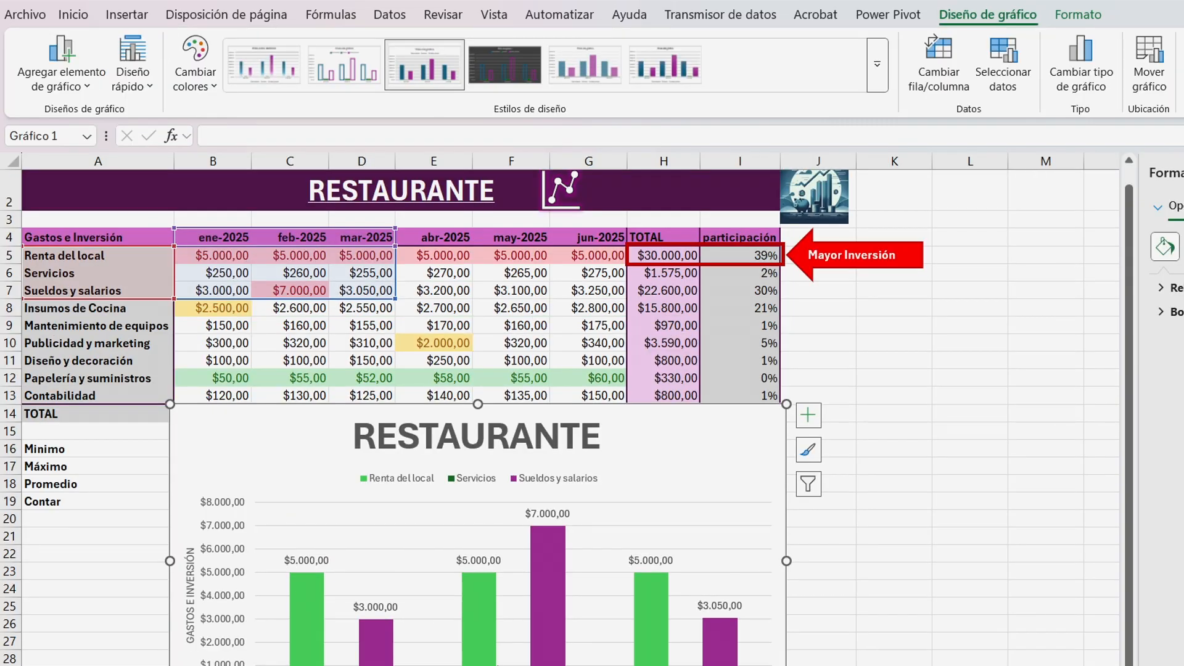
click(1148, 60)
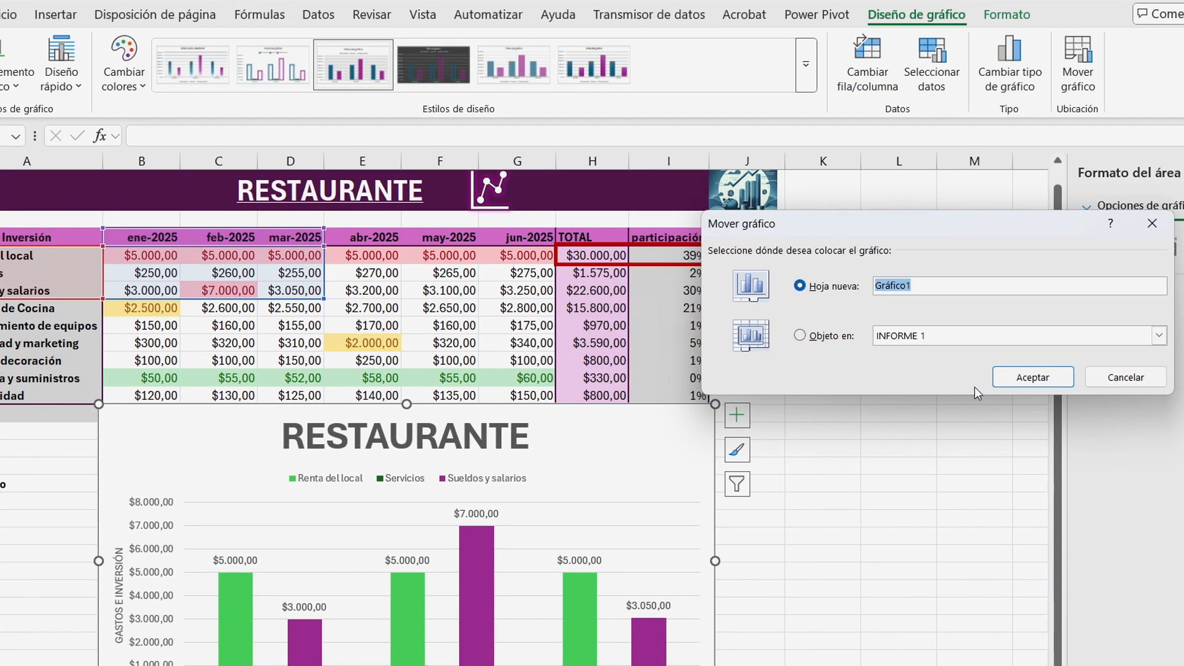
click(1015, 383)
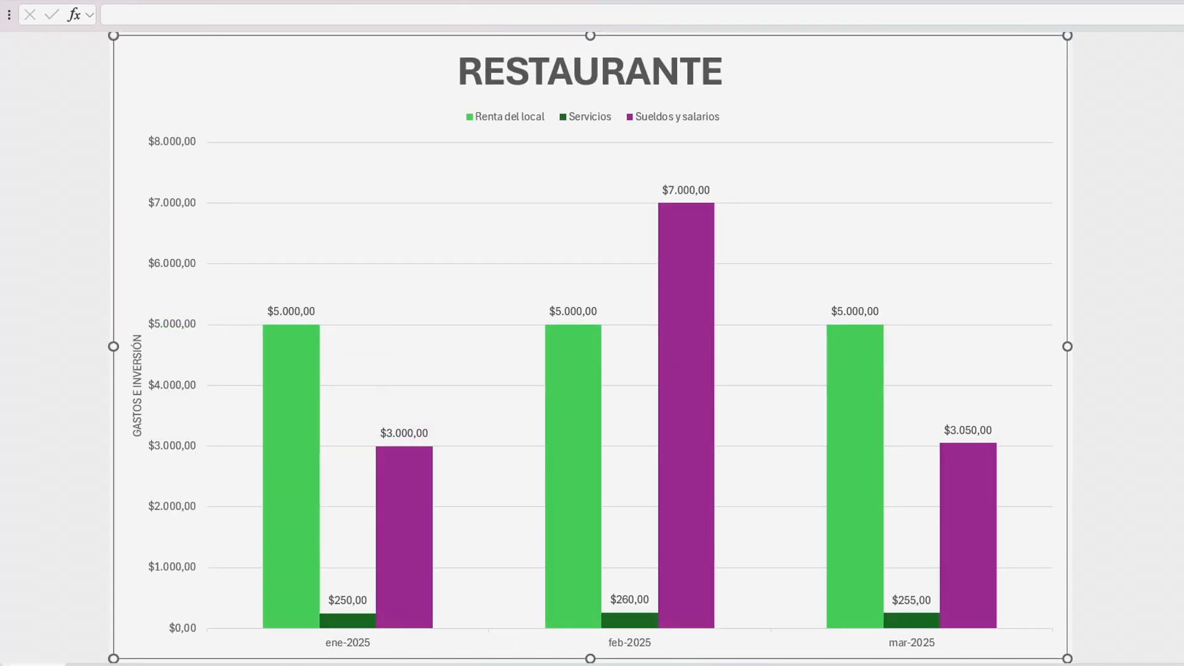
Format the legend text at 14 pt and bold.
click(776, 166)
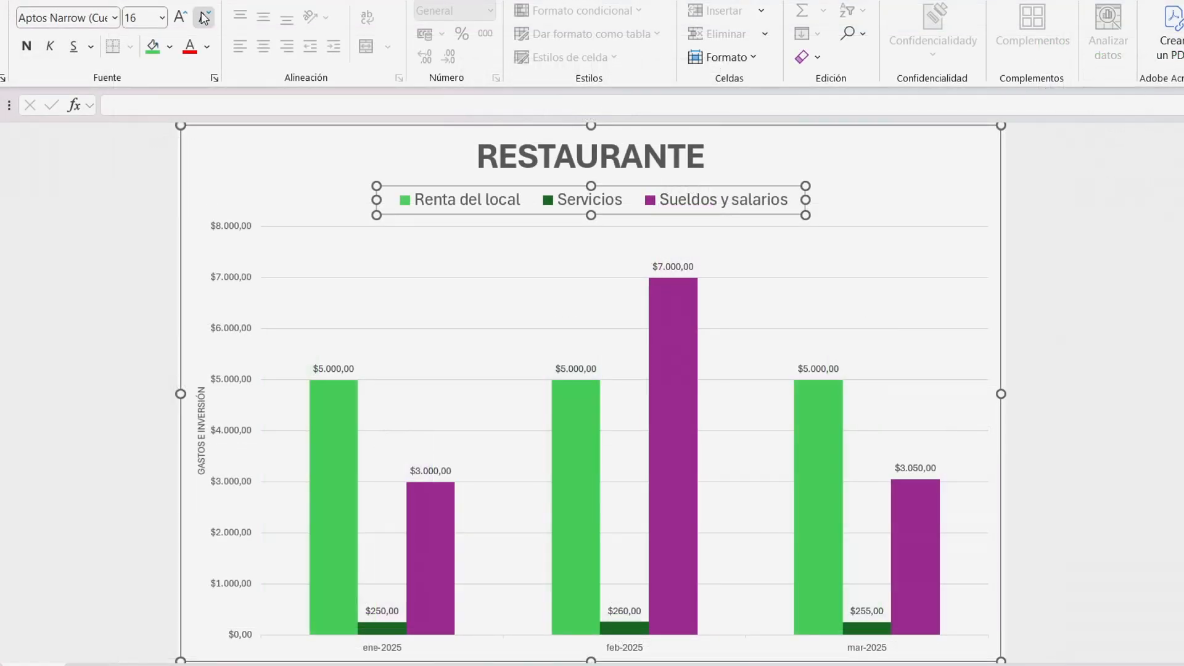
click(185, 23)
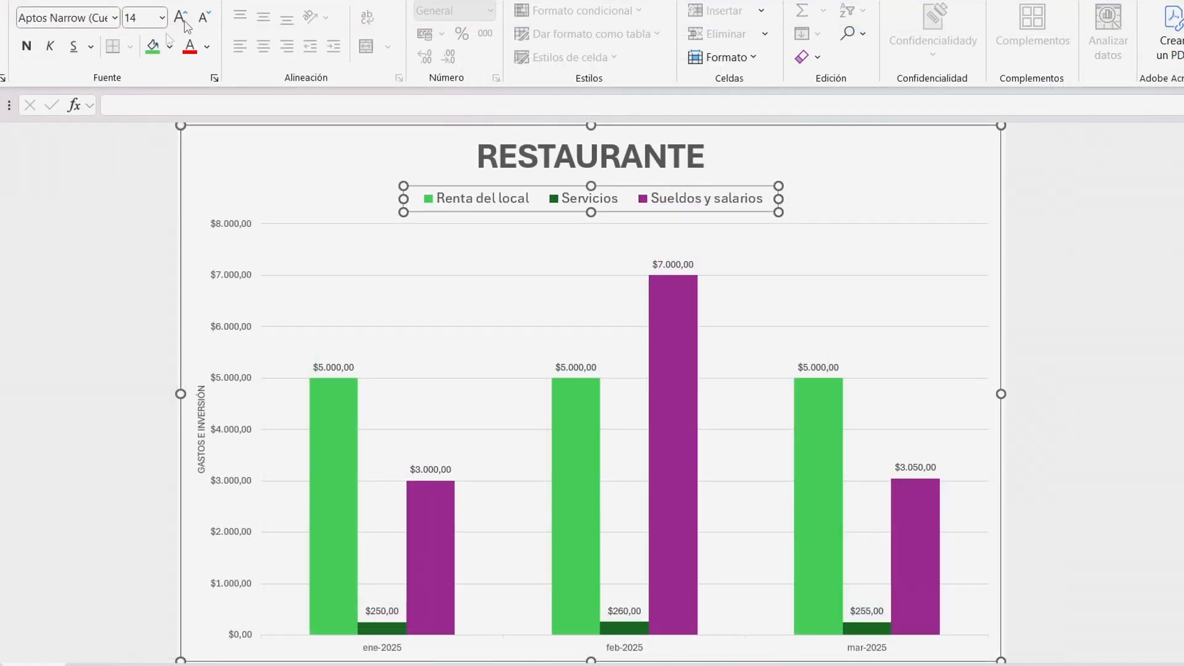
click(26, 46)
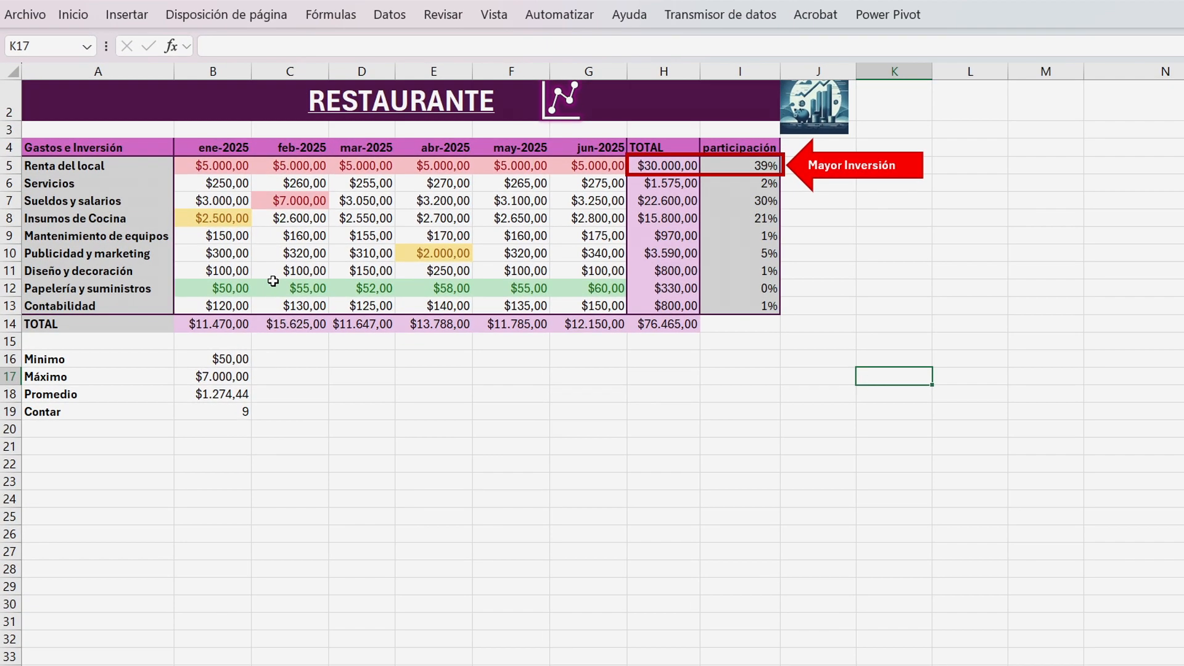
Insert a 2D pie chart from the expense table range A4:G13.
drag(94, 148, 592, 307)
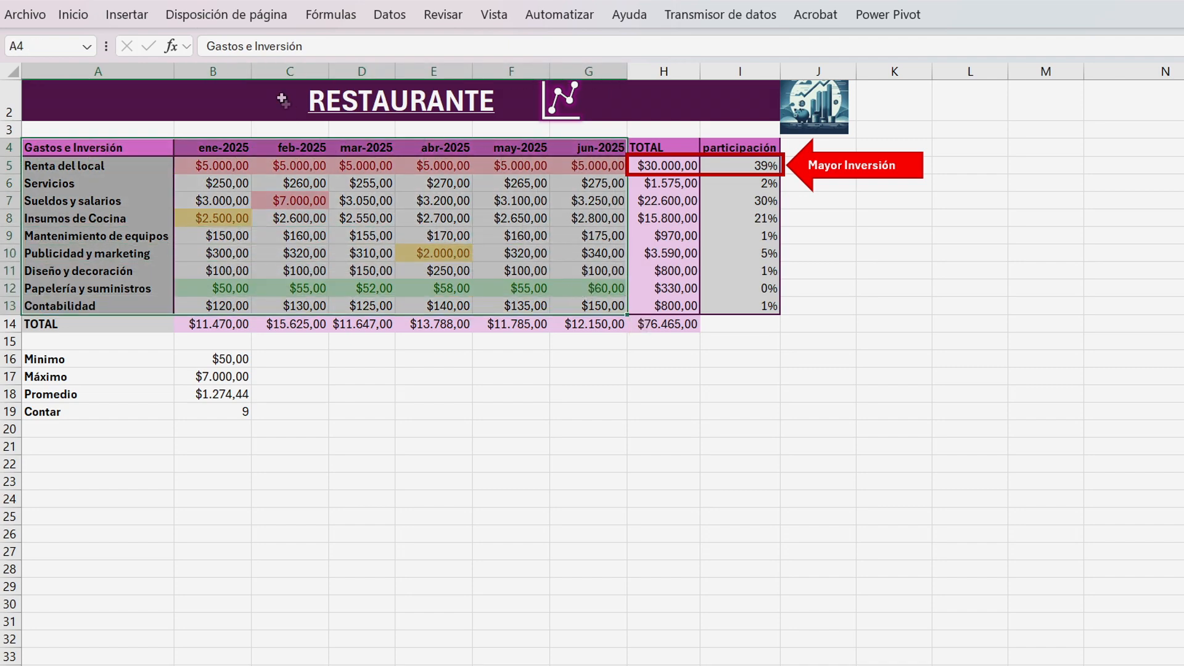
click(131, 17)
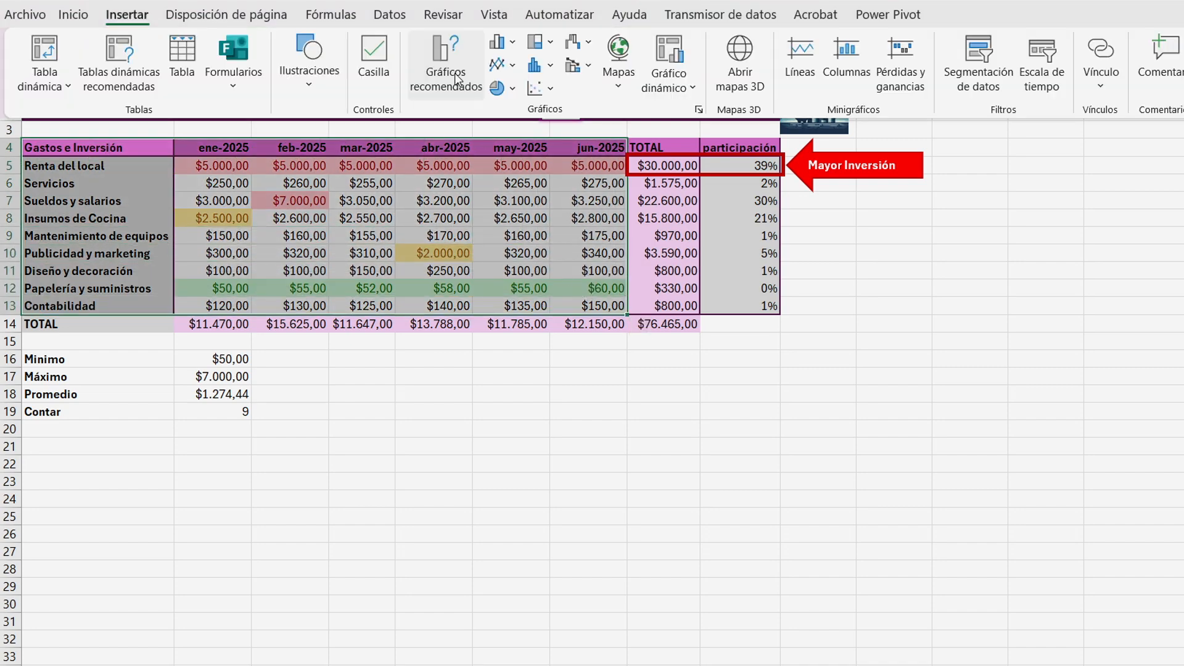
click(498, 88)
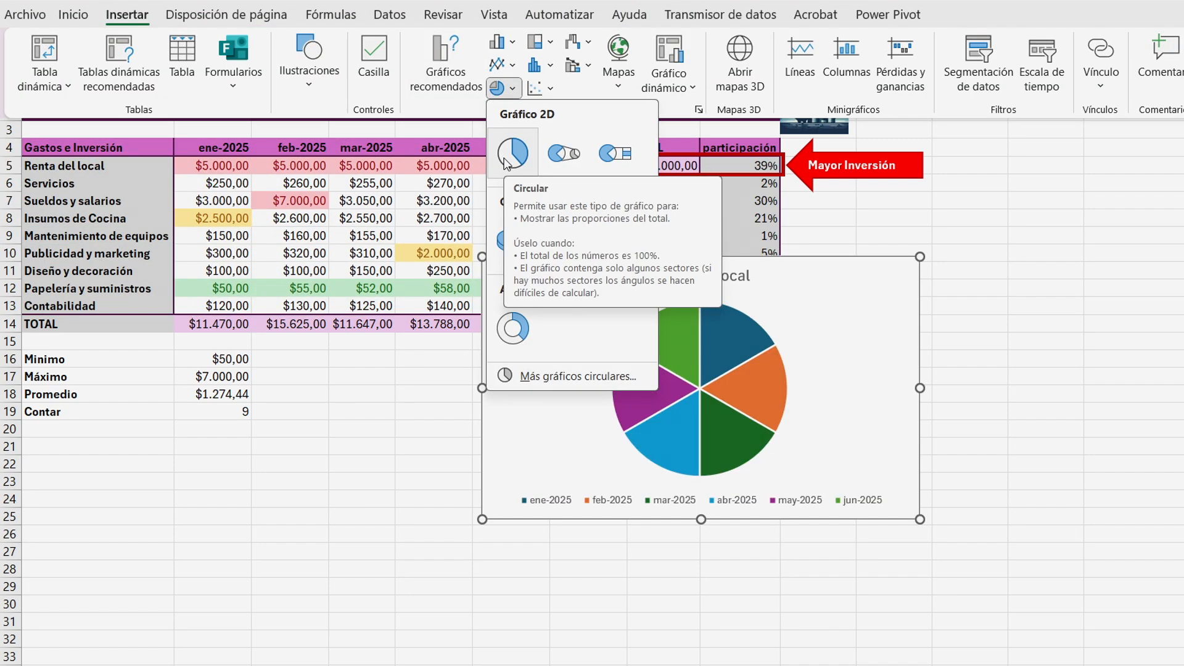
click(505, 163)
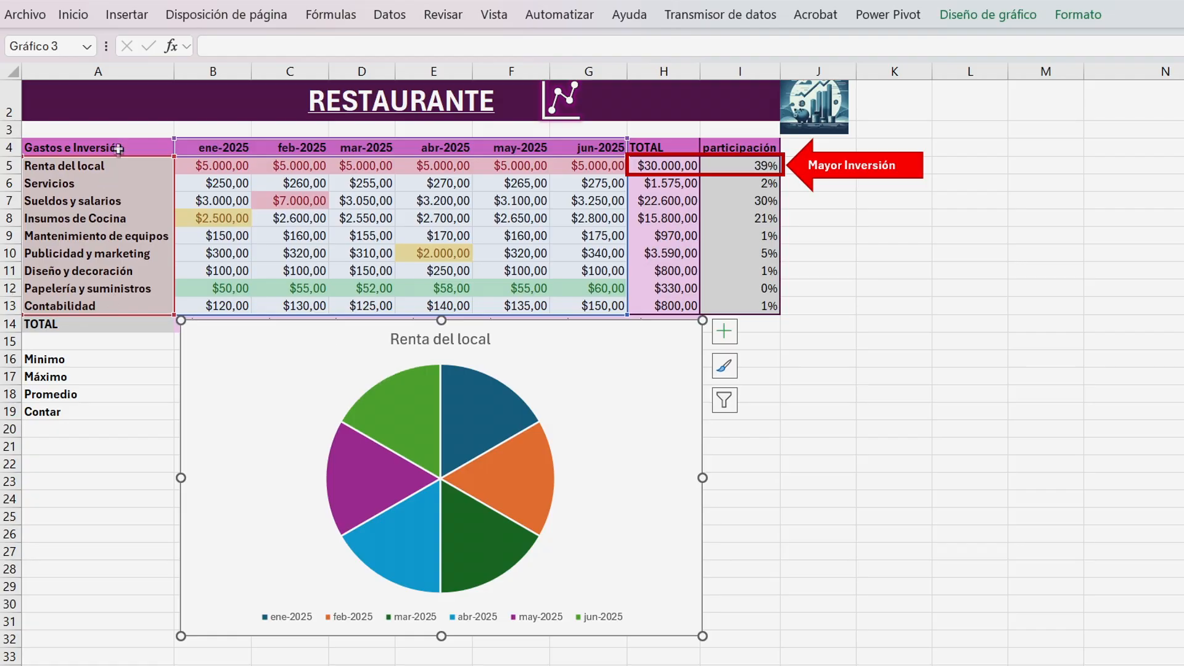
Add data callout labels to the pie chart.
key(Escape)
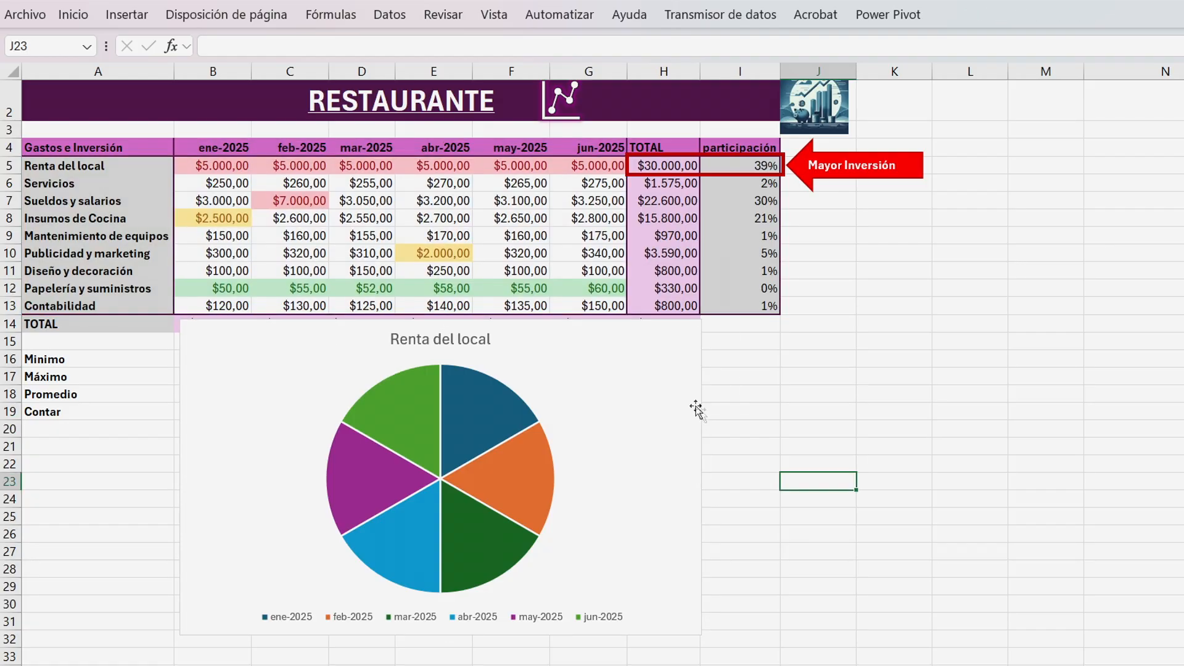
click(655, 351)
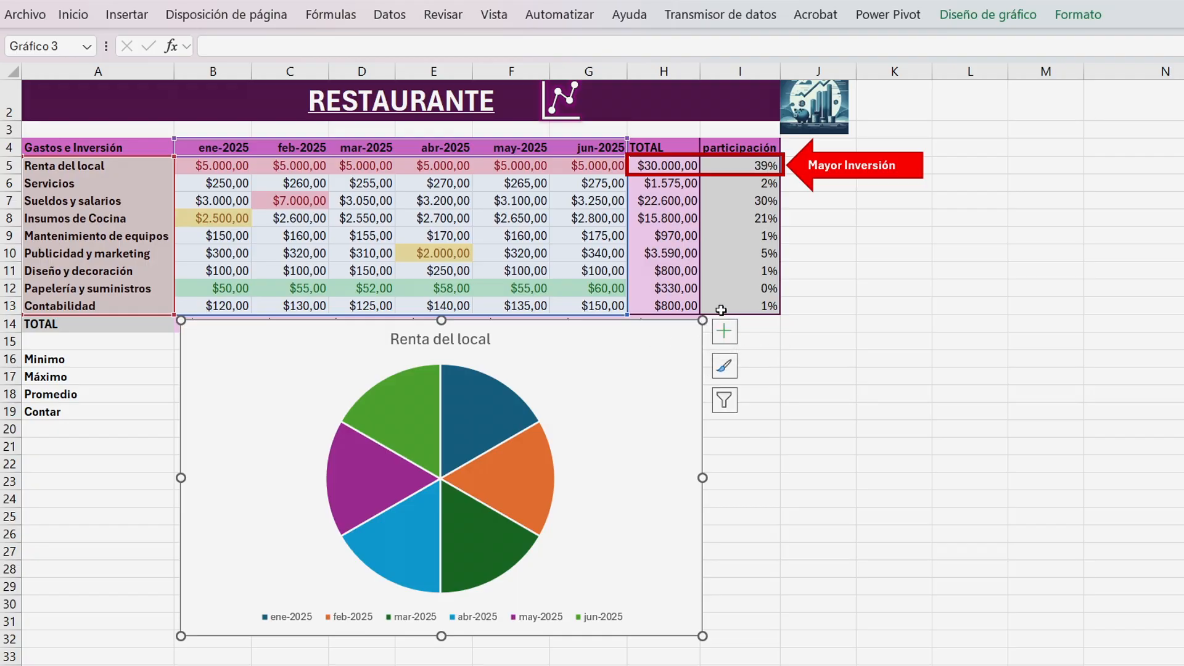
click(725, 332)
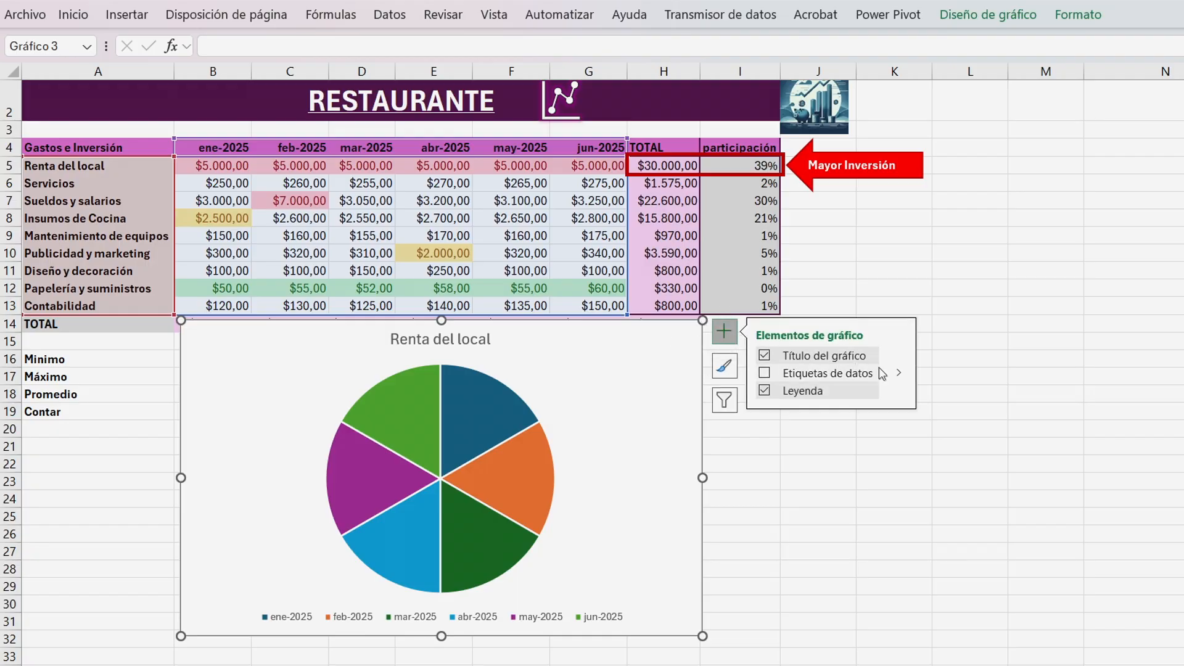
mouse_move(883, 375)
click(946, 468)
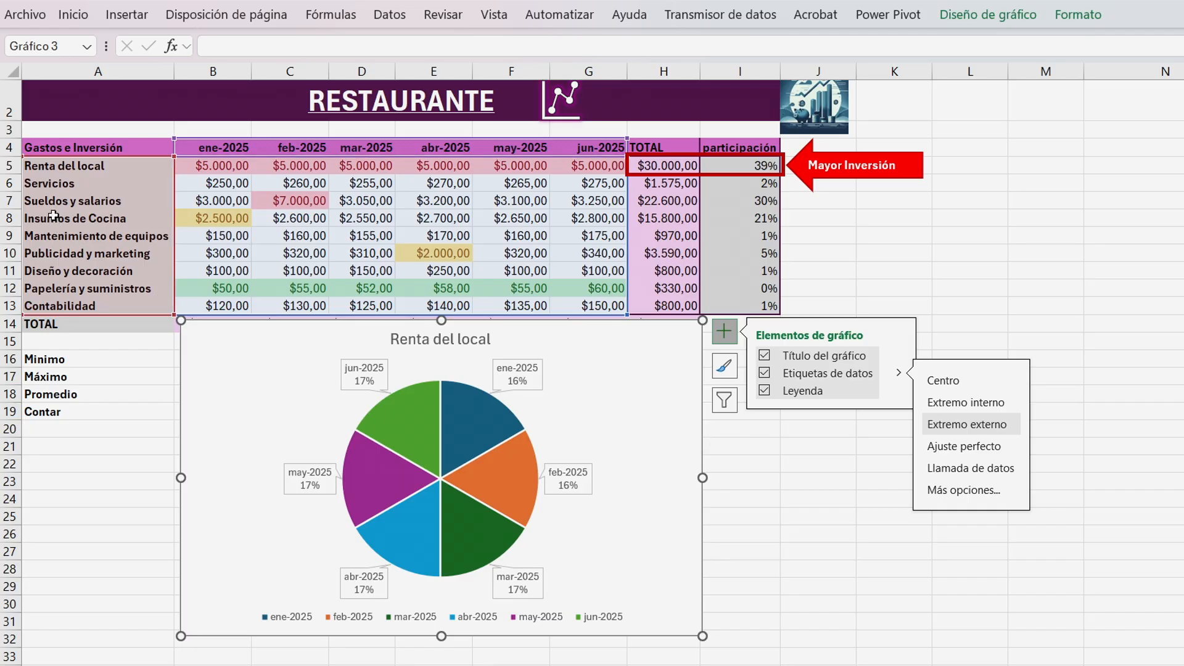
Drag the chart's source row to other expense rows and back to Renta del local.
drag(171, 156, 152, 248)
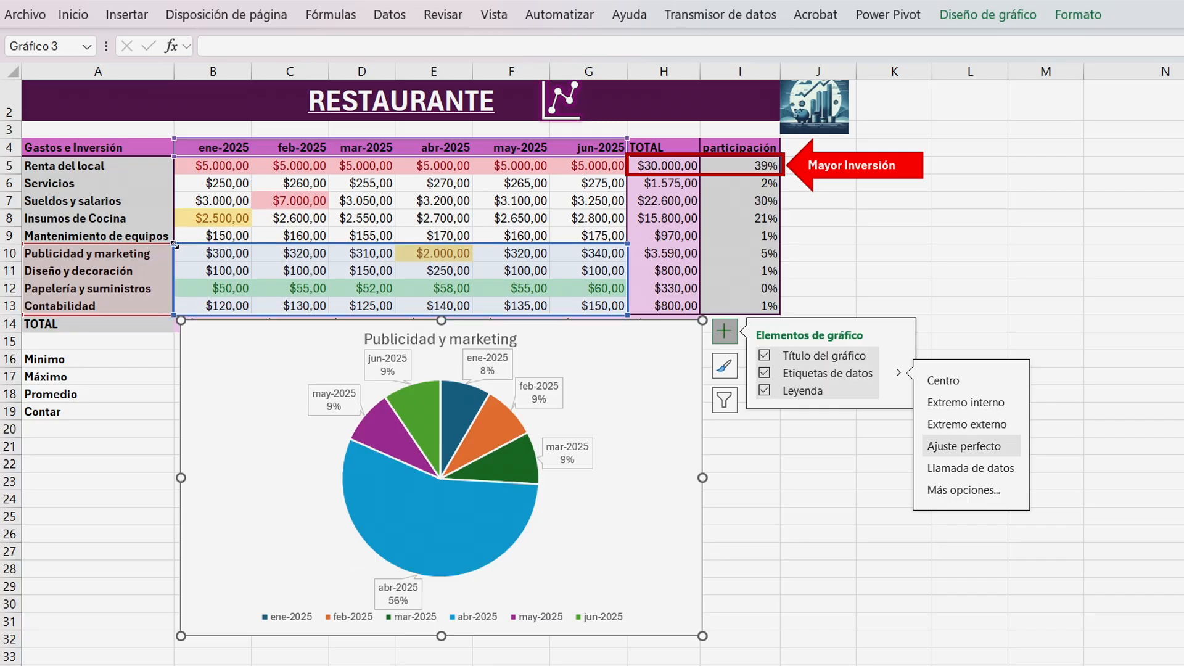
drag(175, 244, 173, 192)
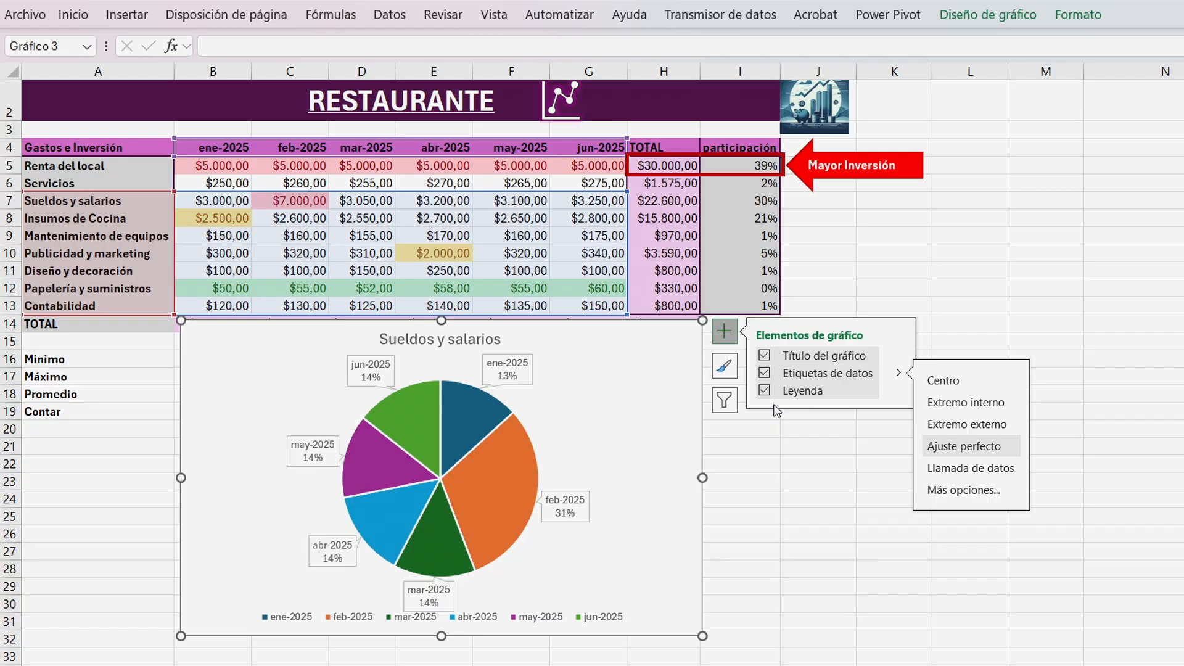
click(725, 401)
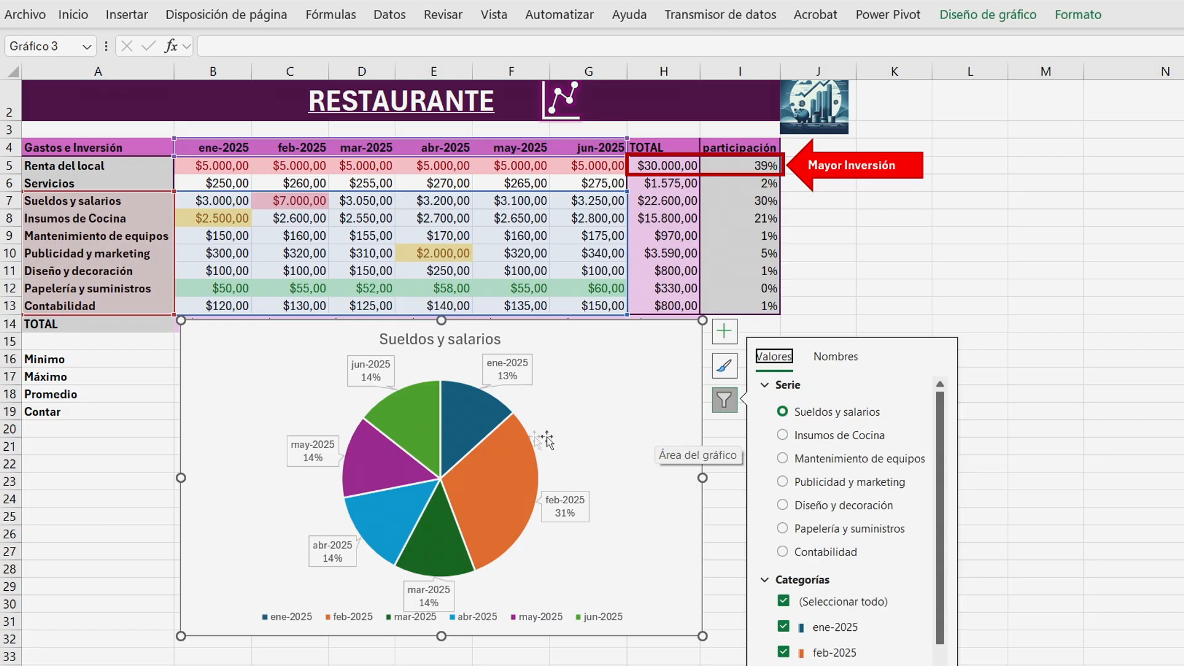
mouse_move(372, 419)
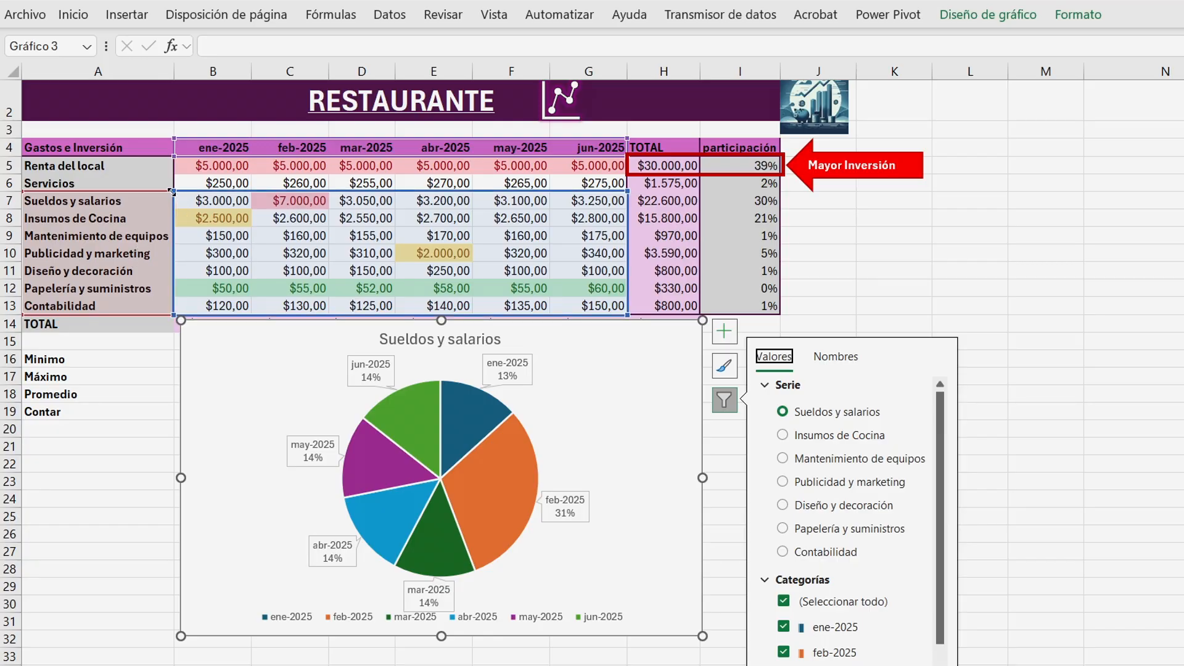
drag(174, 192, 174, 157)
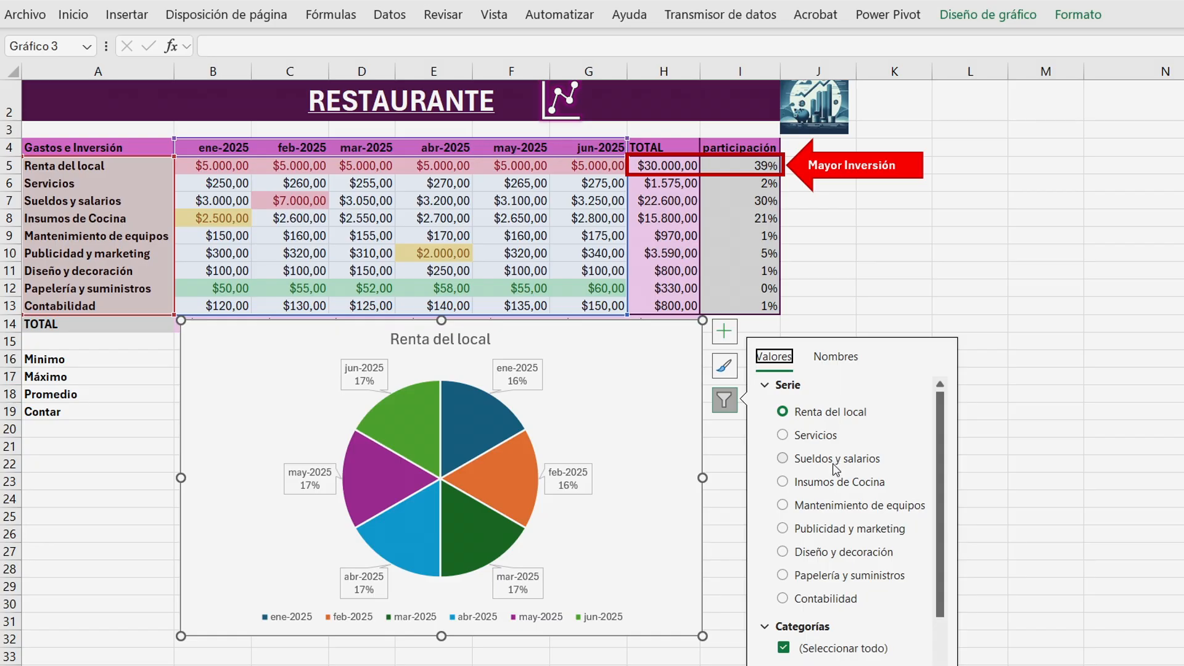
Filter the pie chart to show the Servicios series.
click(794, 436)
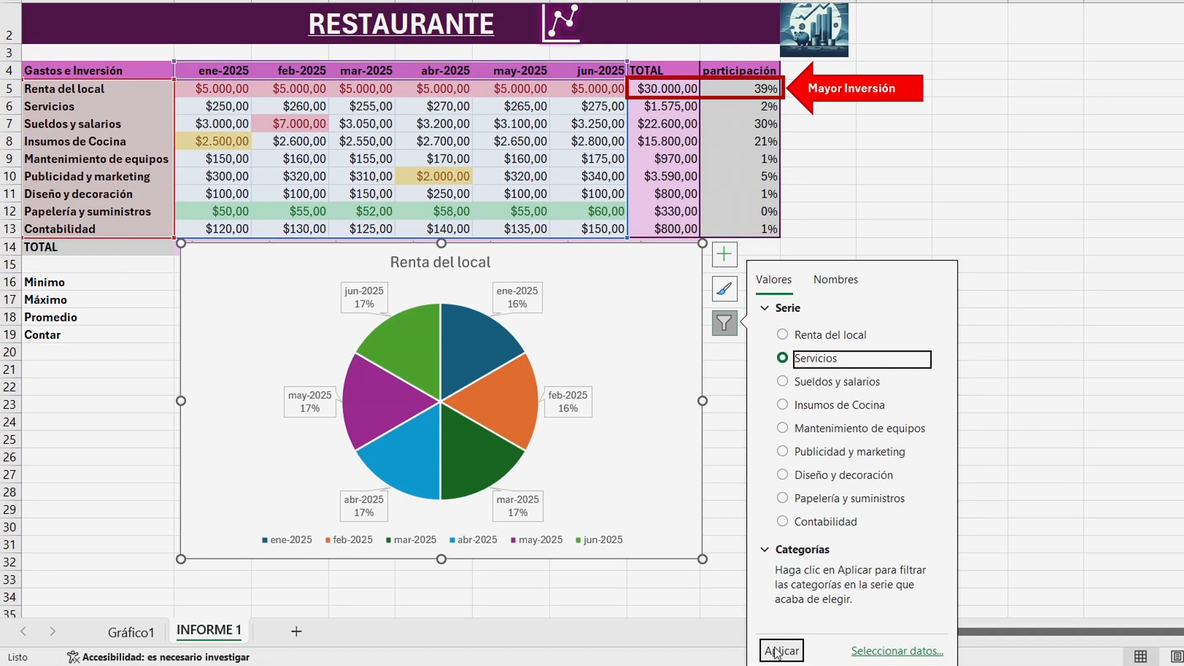
click(778, 651)
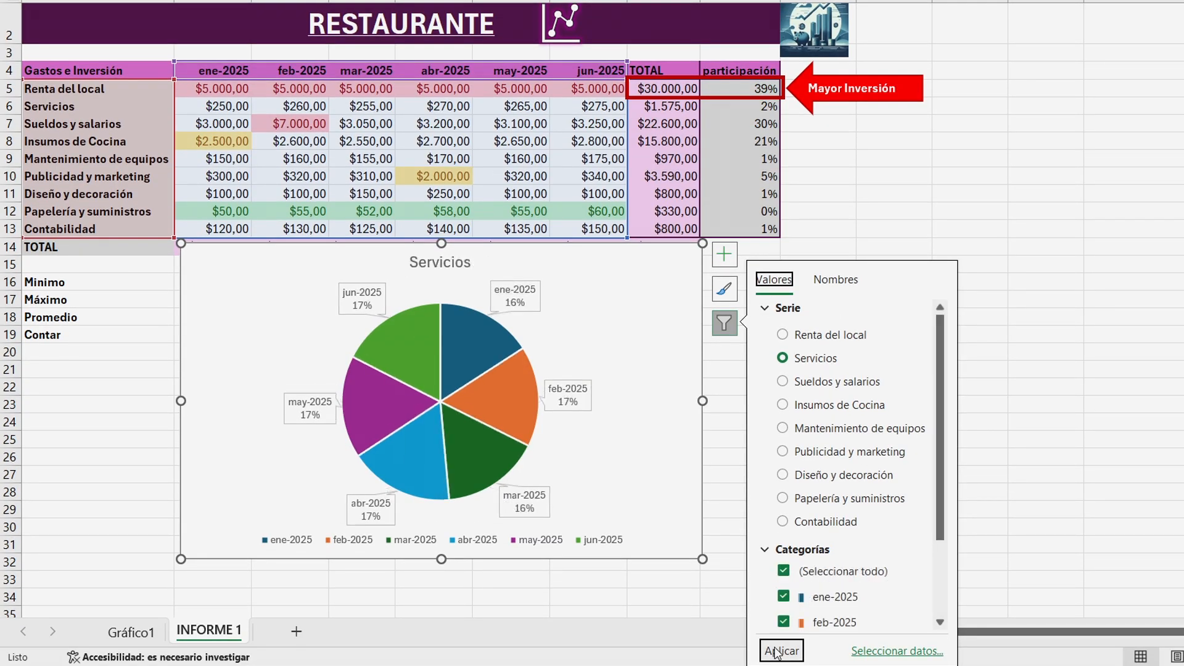
click(747, 551)
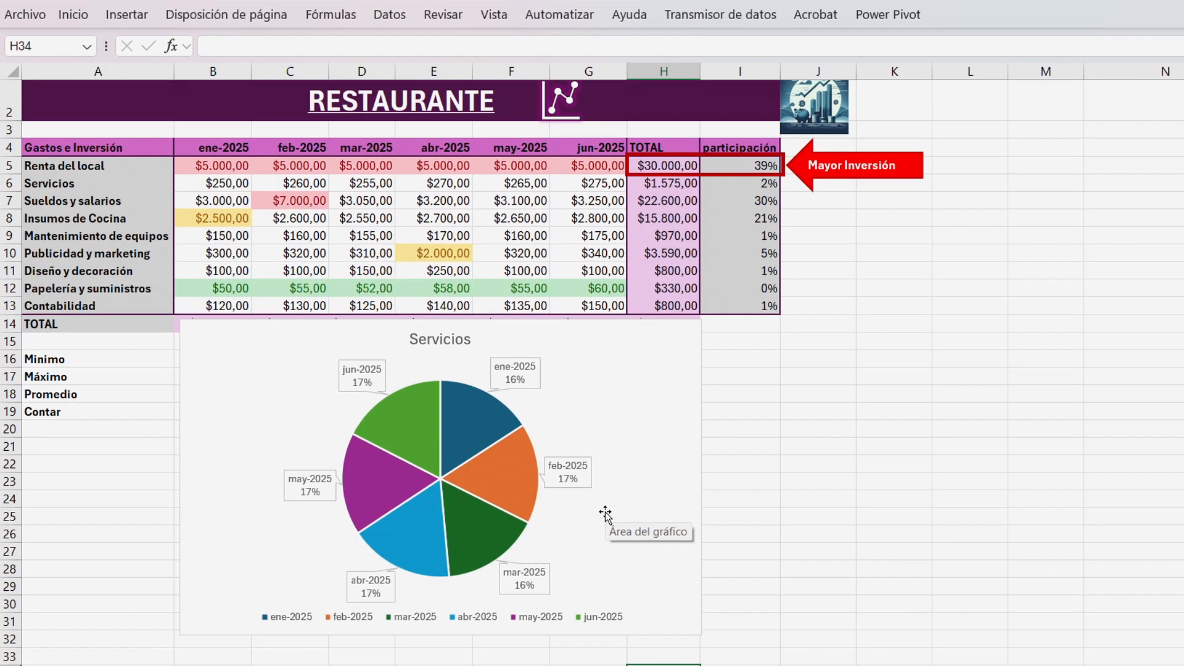
Switch rows and columns in the pie chart.
click(604, 436)
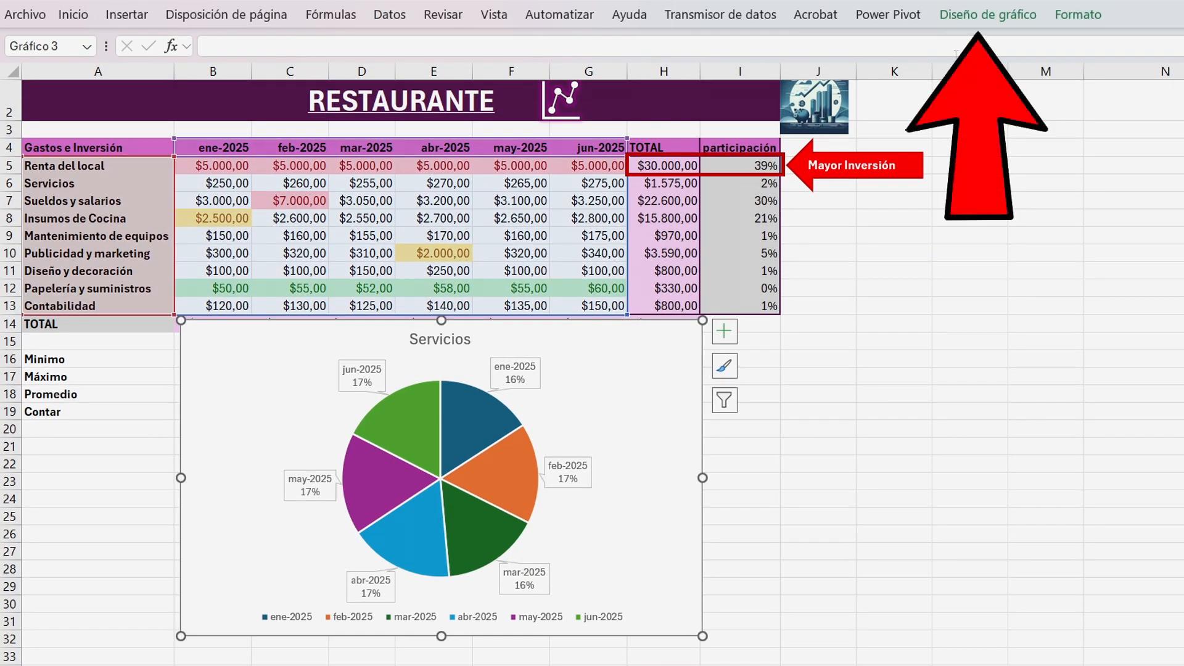
click(987, 14)
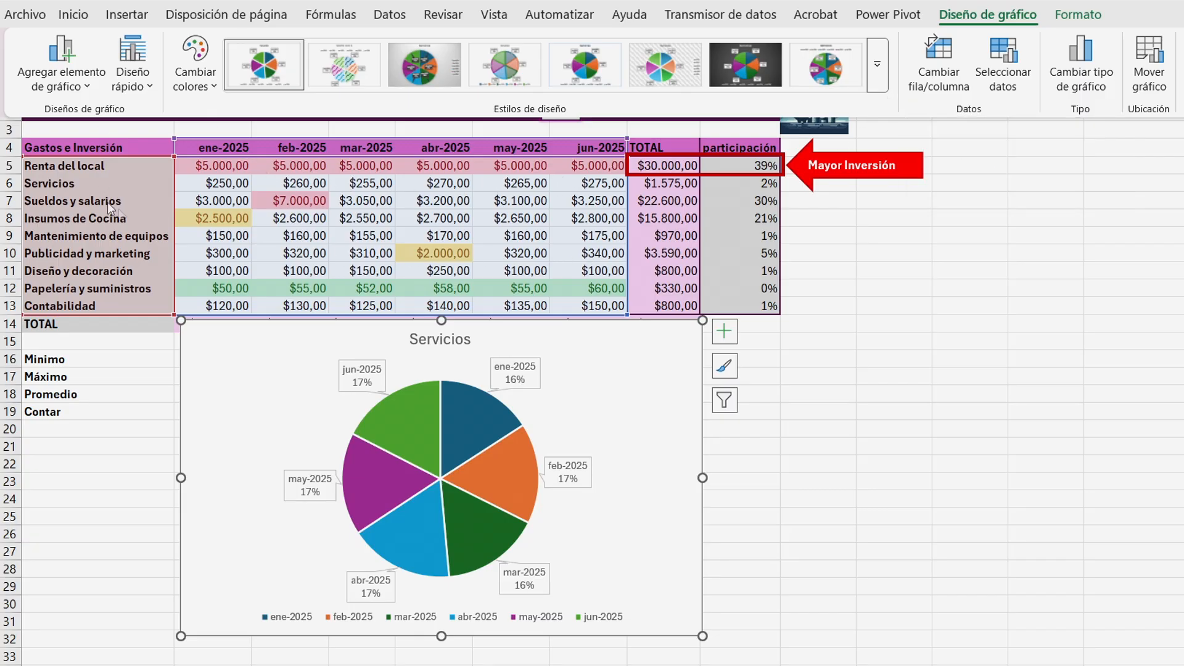
click(933, 77)
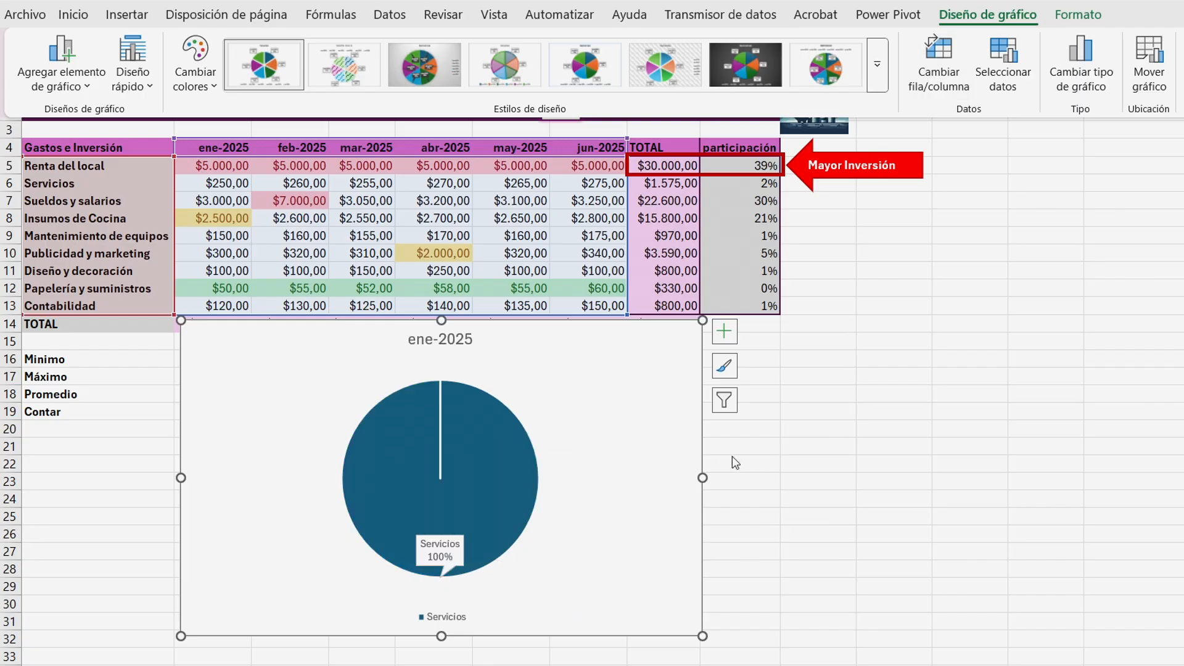
Filter the pie chart's categories to Renta del local, Servicios and Sueldos y salarios.
click(724, 399)
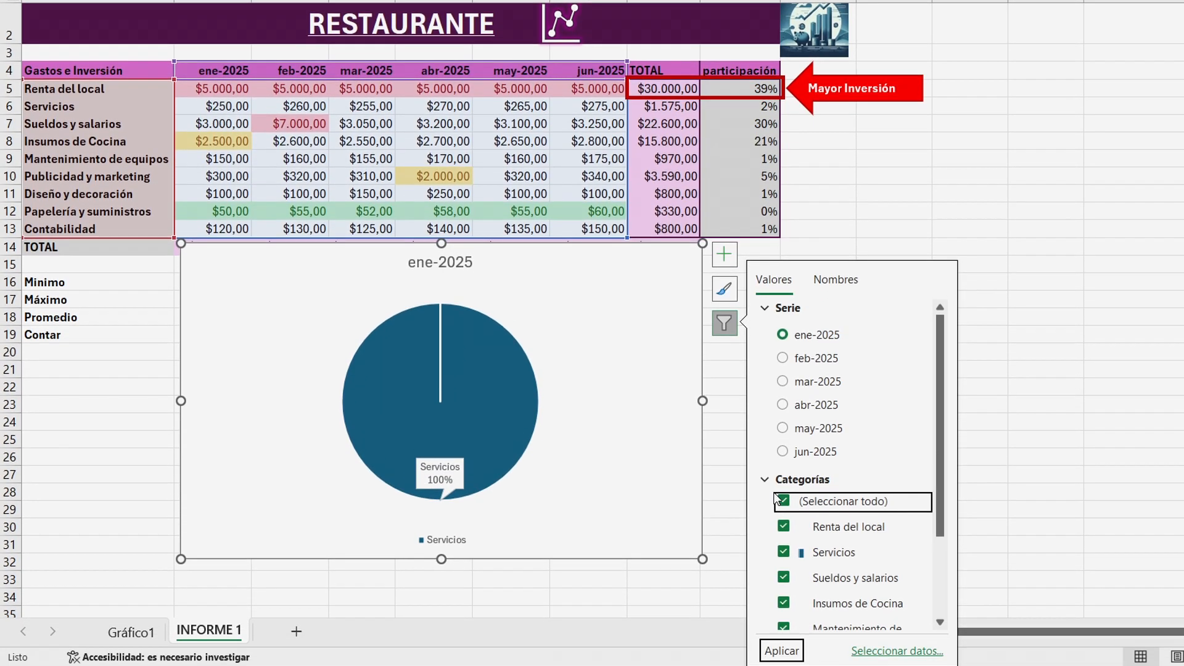
click(783, 500)
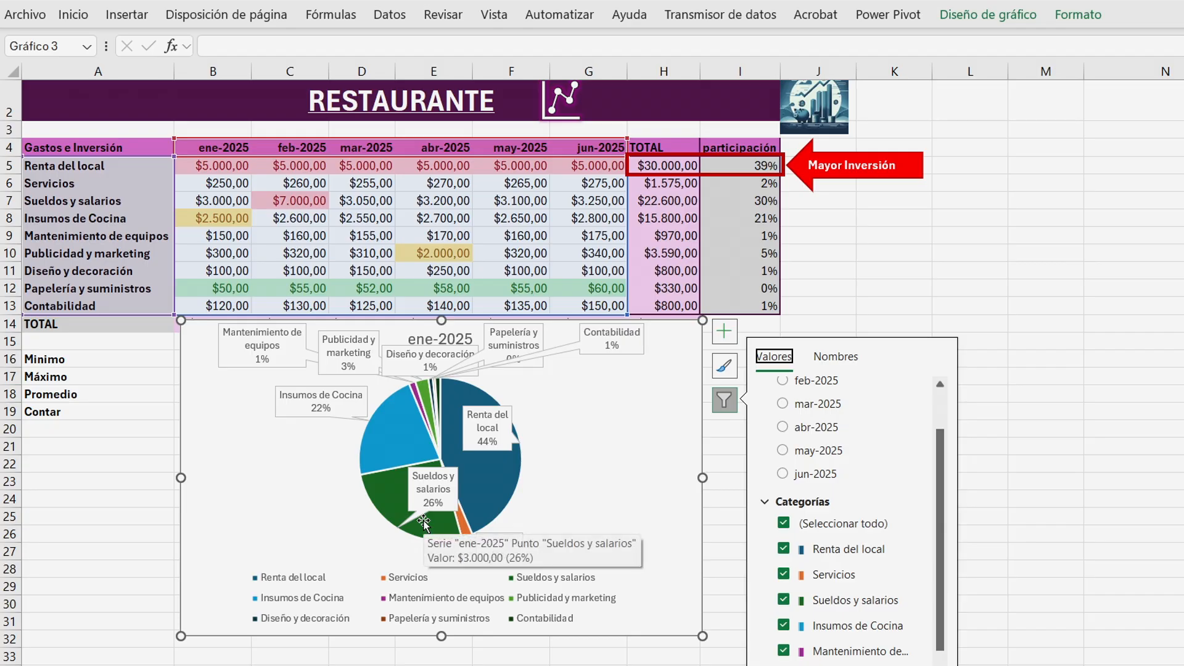
mouse_move(504, 477)
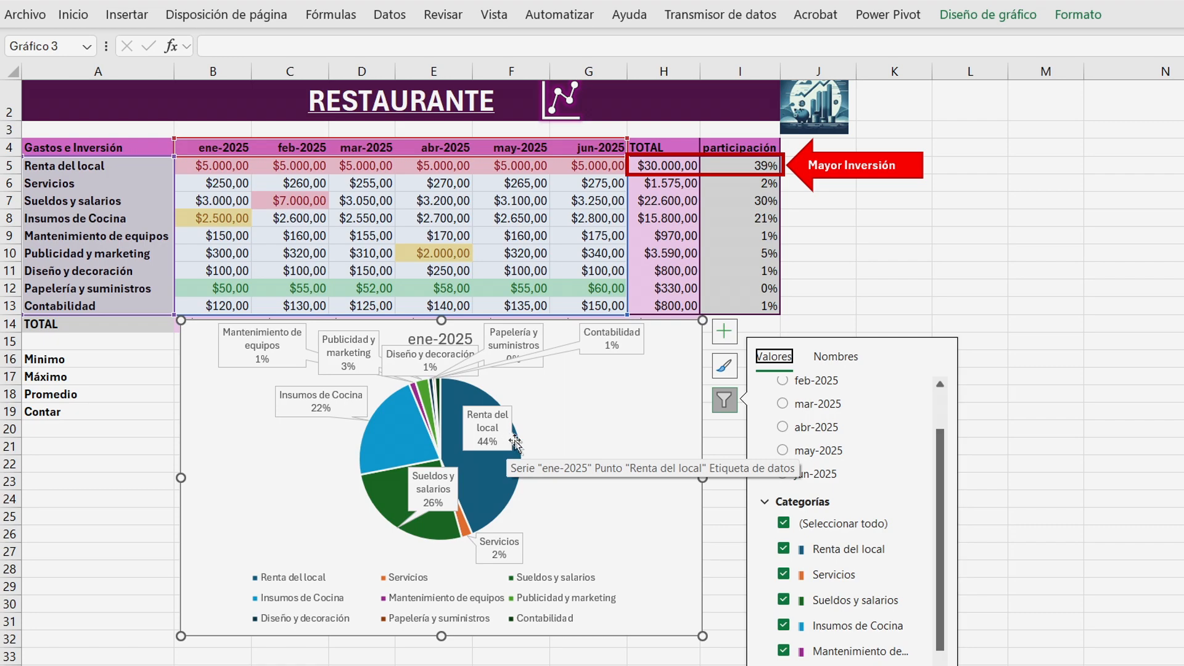
click(809, 525)
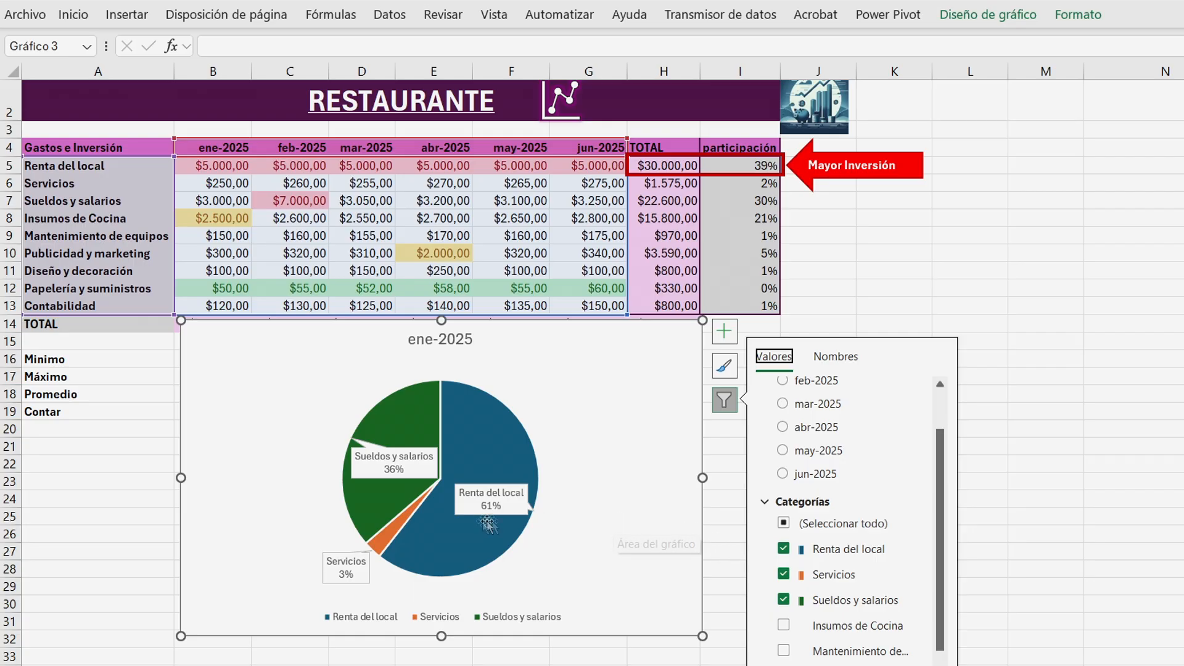
mouse_move(469, 555)
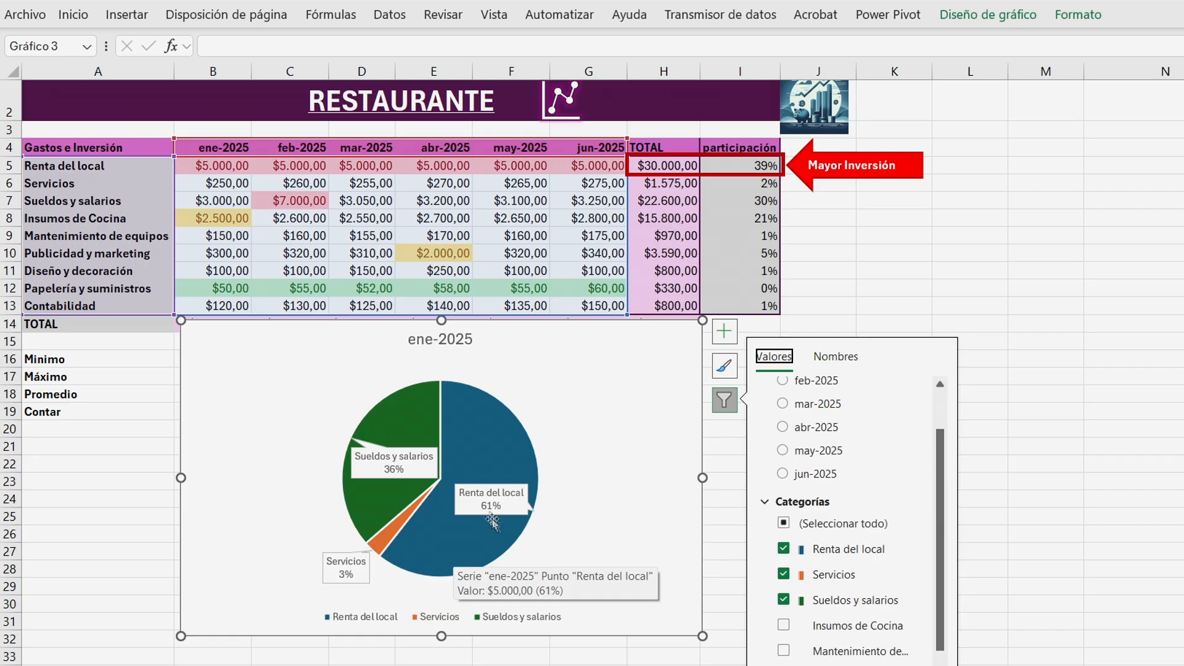
Filter the pie chart to show the feb-2025 series.
scroll(788, 433, up, 2)
click(789, 433)
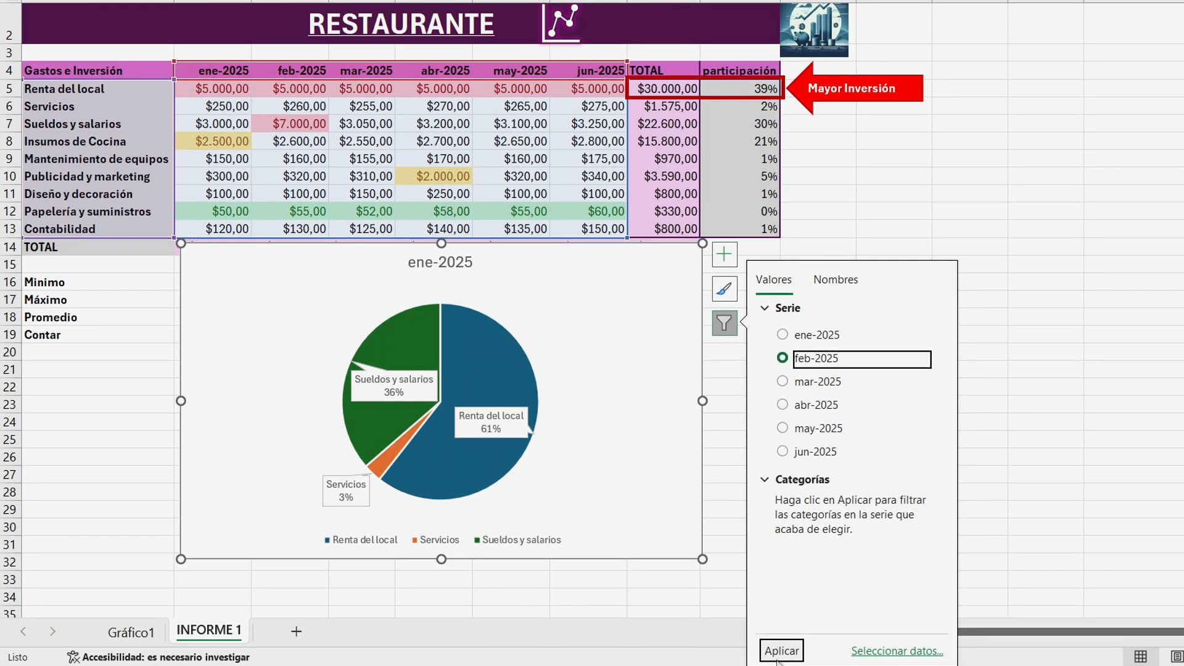
click(782, 650)
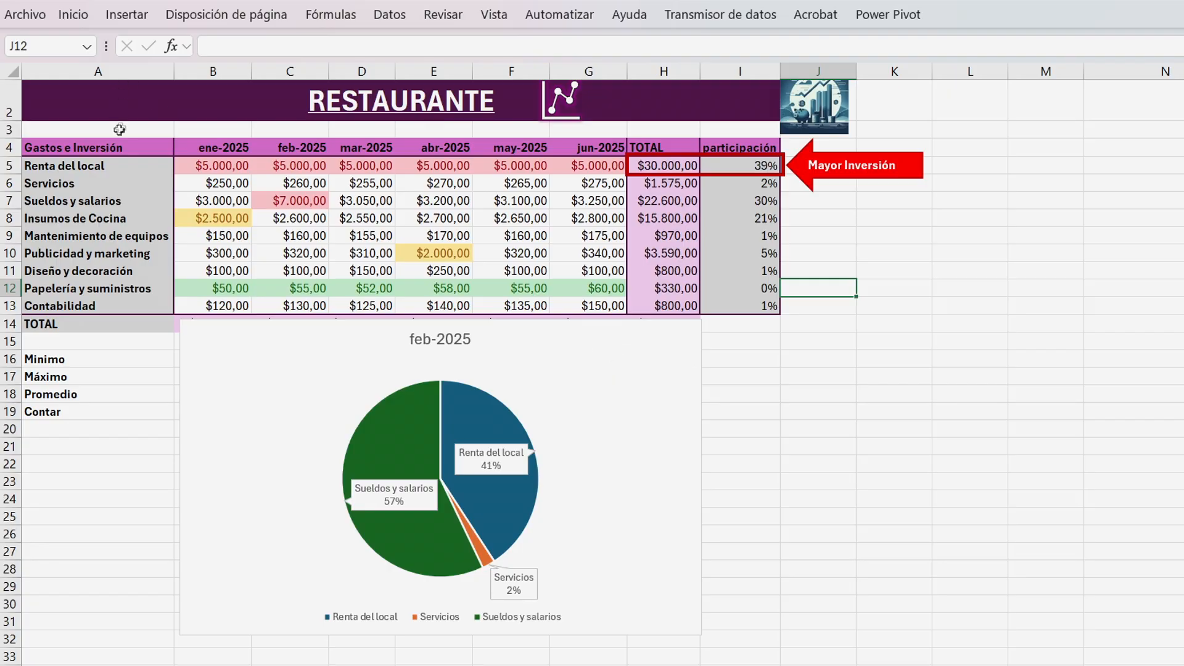
Select the expense table from the header row through Contabilidad and insert a second pie chart.
drag(92, 146, 589, 305)
click(127, 14)
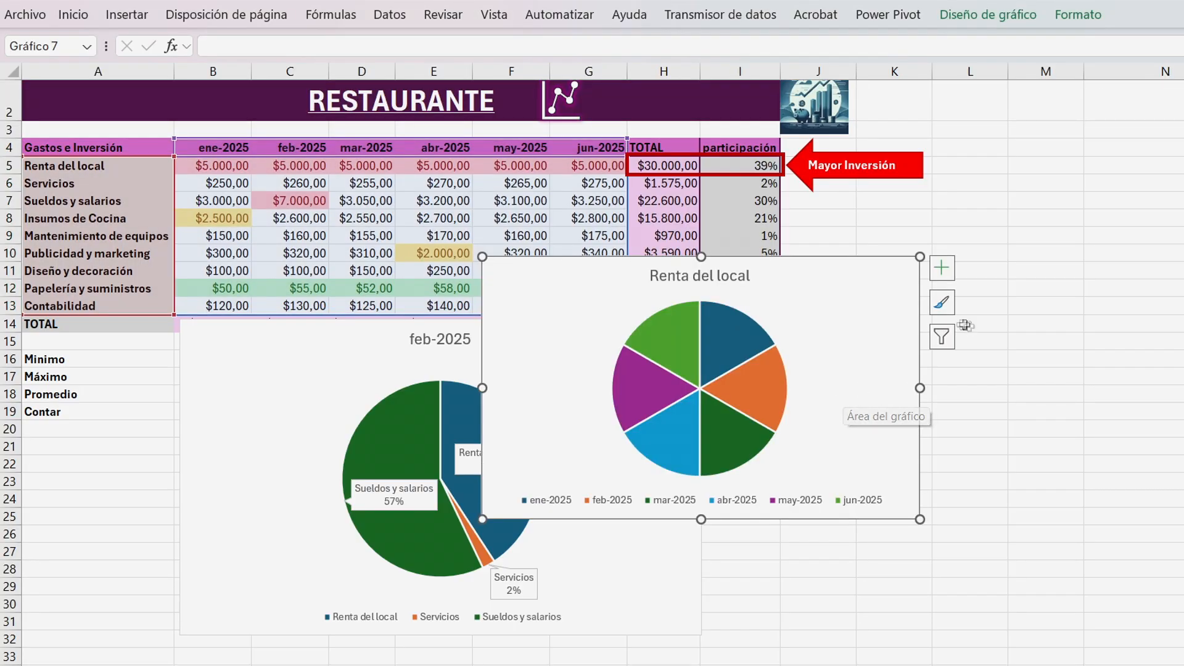
Switch rows and columns in the new pie chart.
click(944, 336)
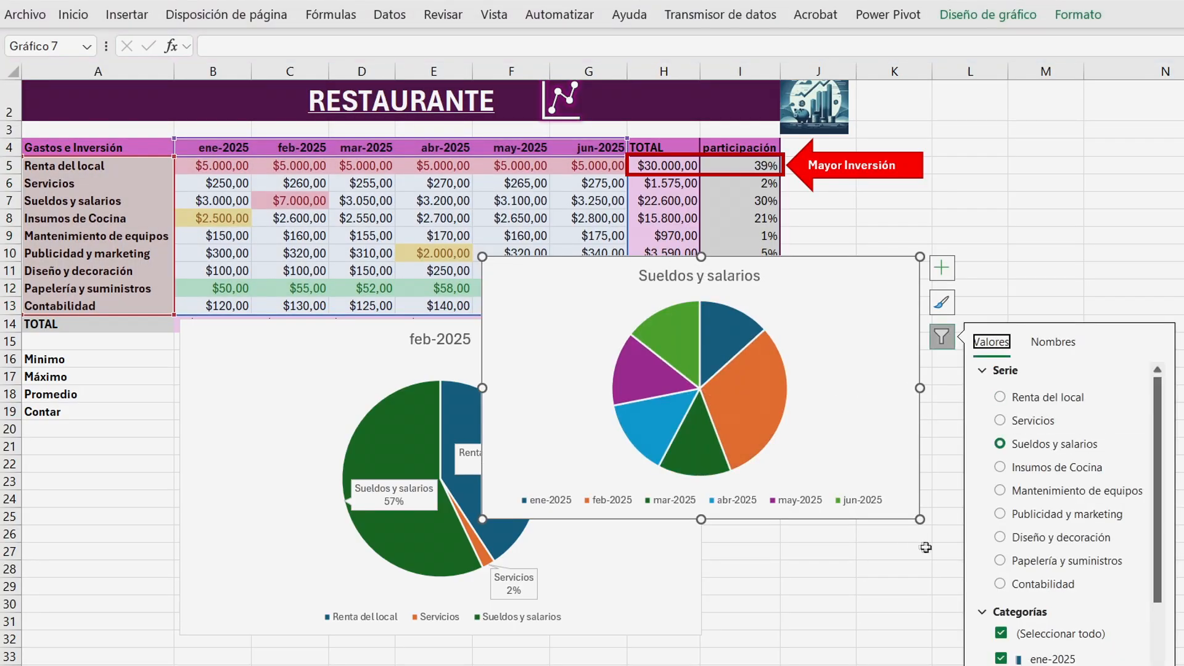
click(978, 15)
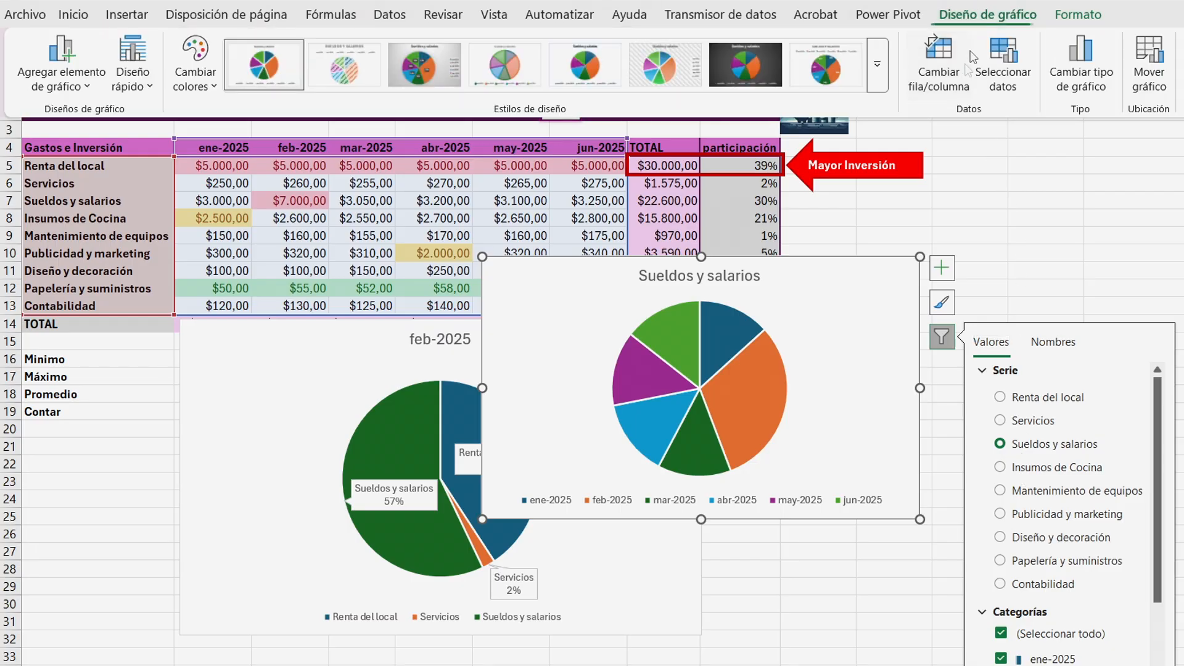
click(862, 44)
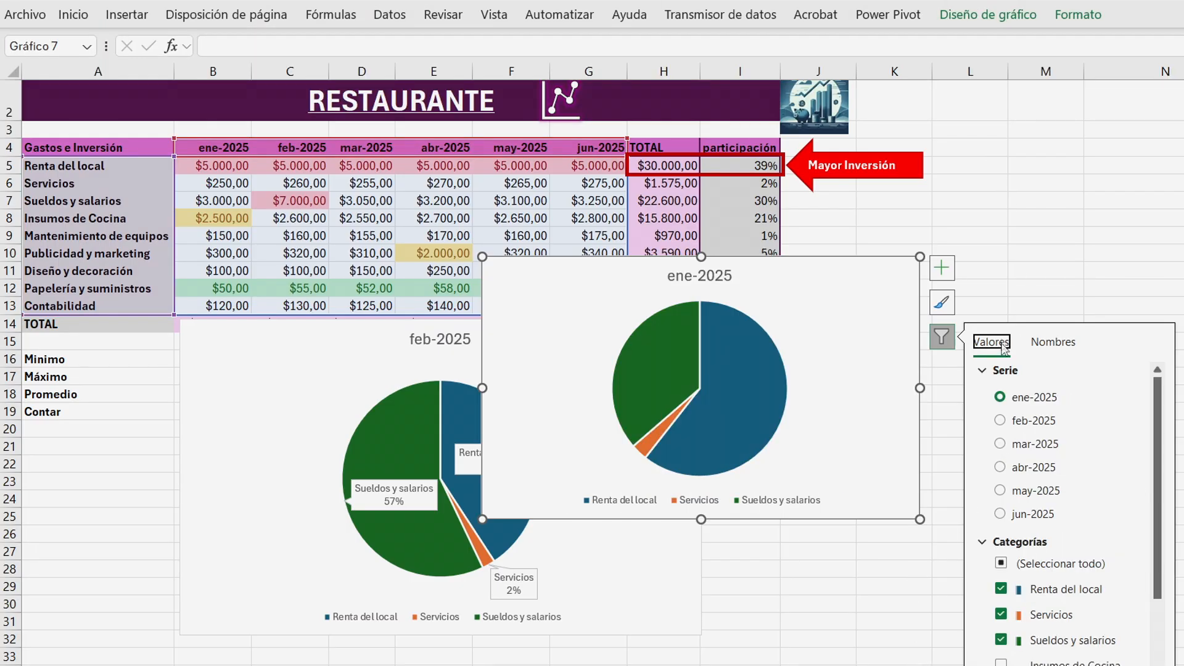
Add data labels to the new pie chart and remove its title and legend.
click(942, 267)
click(982, 310)
click(982, 292)
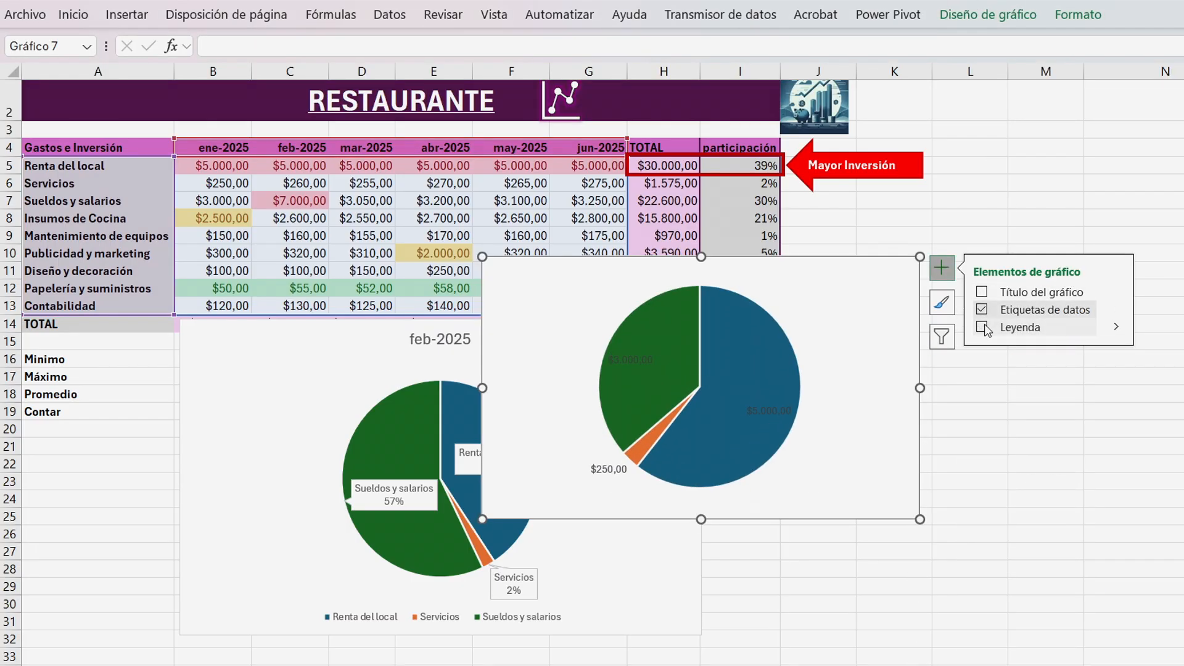
click(982, 310)
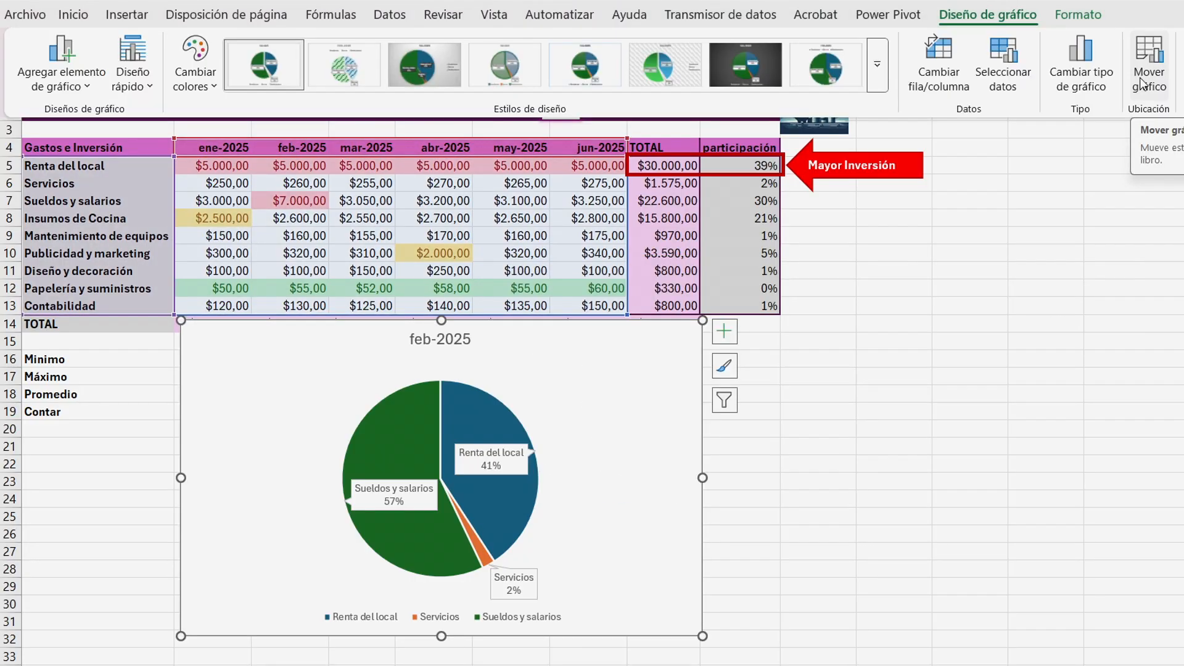
Move the feb-2025 pie chart to a new chart sheet.
click(1142, 83)
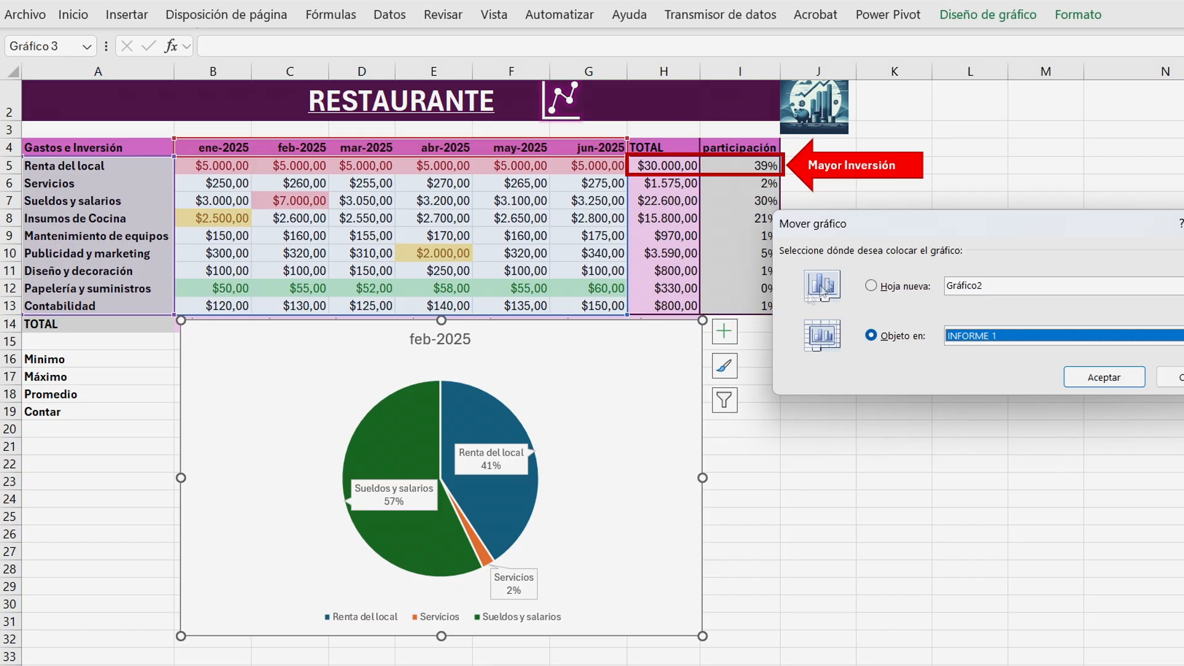
click(870, 287)
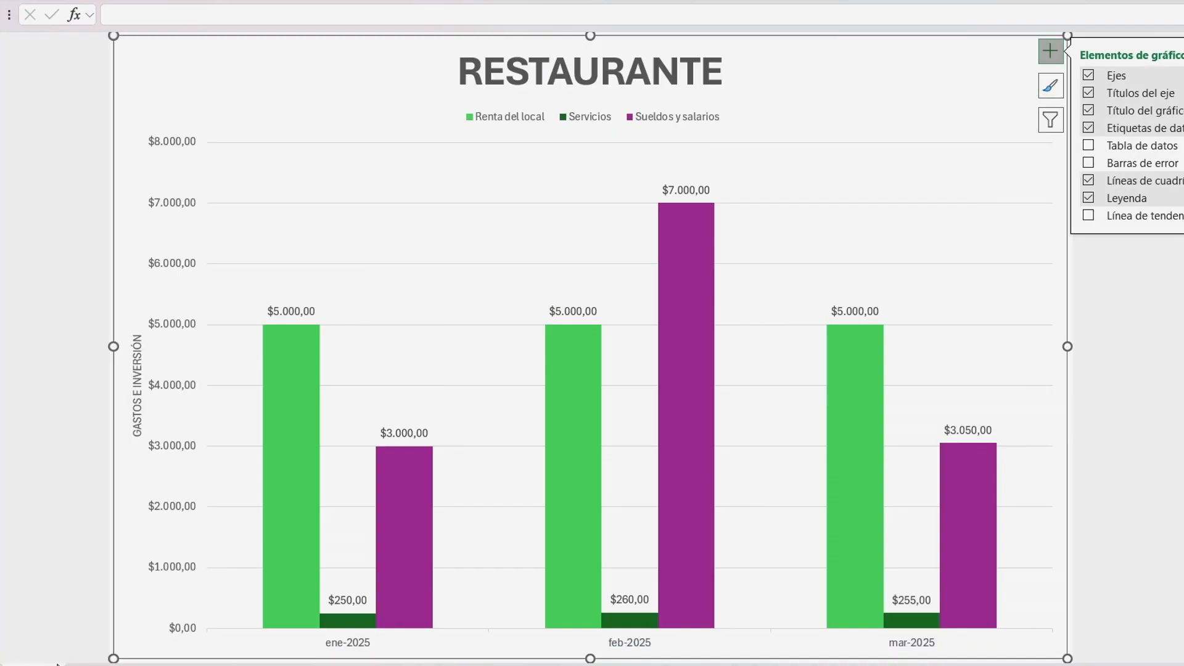